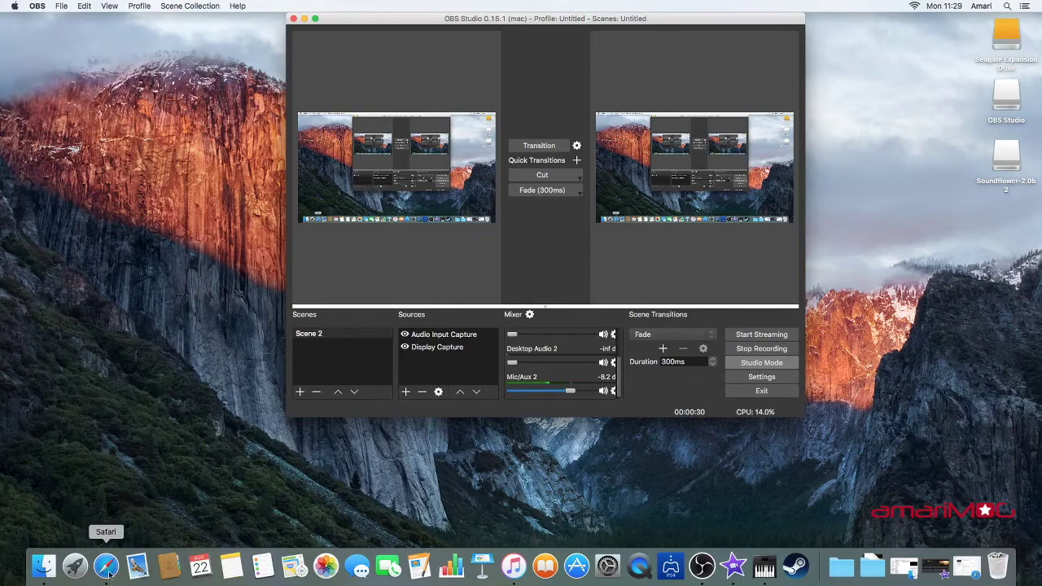
# In a new Safari tab, search Google for "obs" and open the OBS Studio download page for Mac OSX 10.8+
pyautogui.click(109, 573)
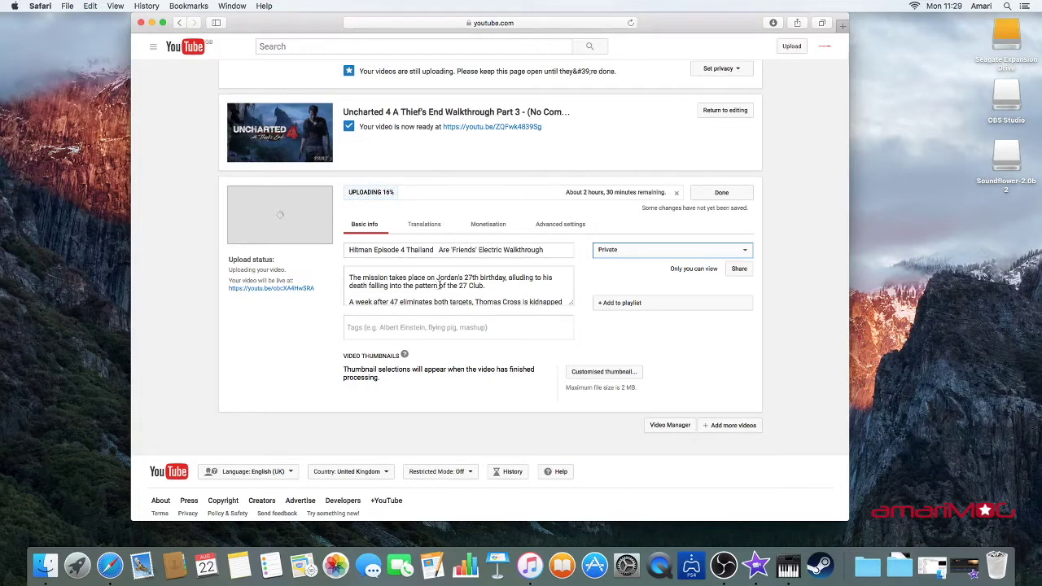
pyautogui.click(842, 26)
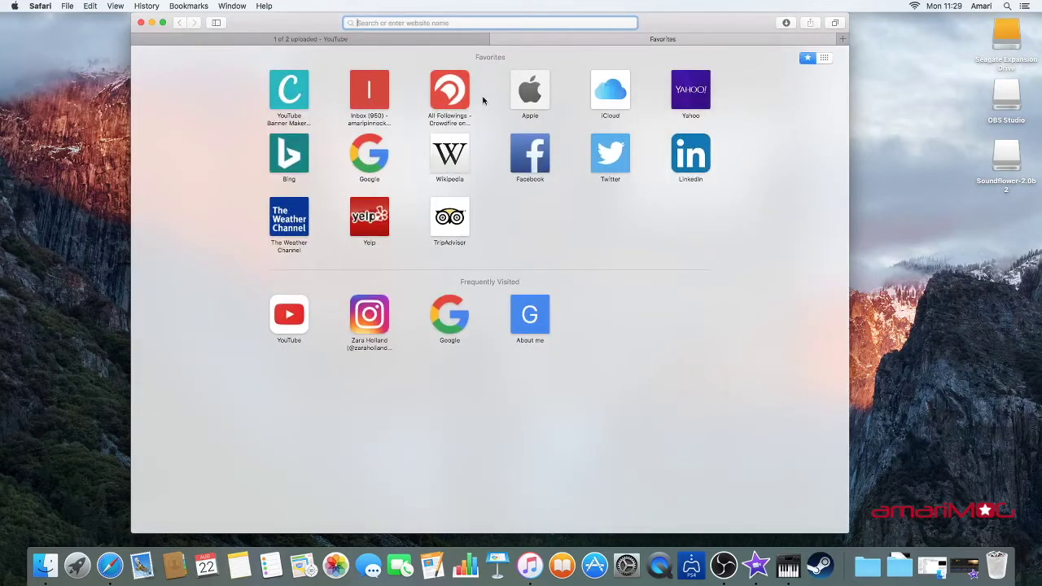
pyautogui.click(380, 162)
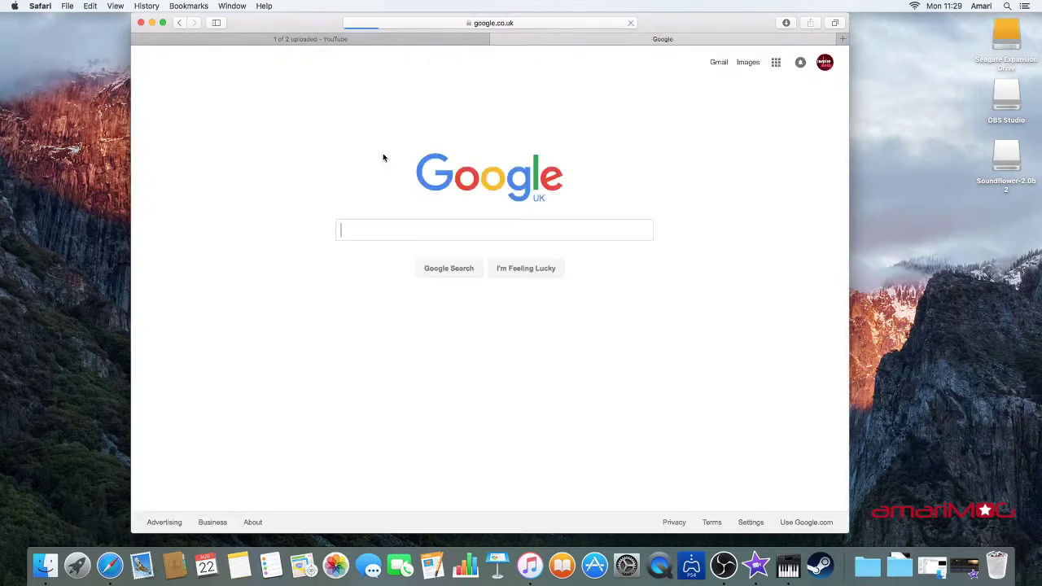
pyautogui.write('obs')
pyautogui.press('Return')
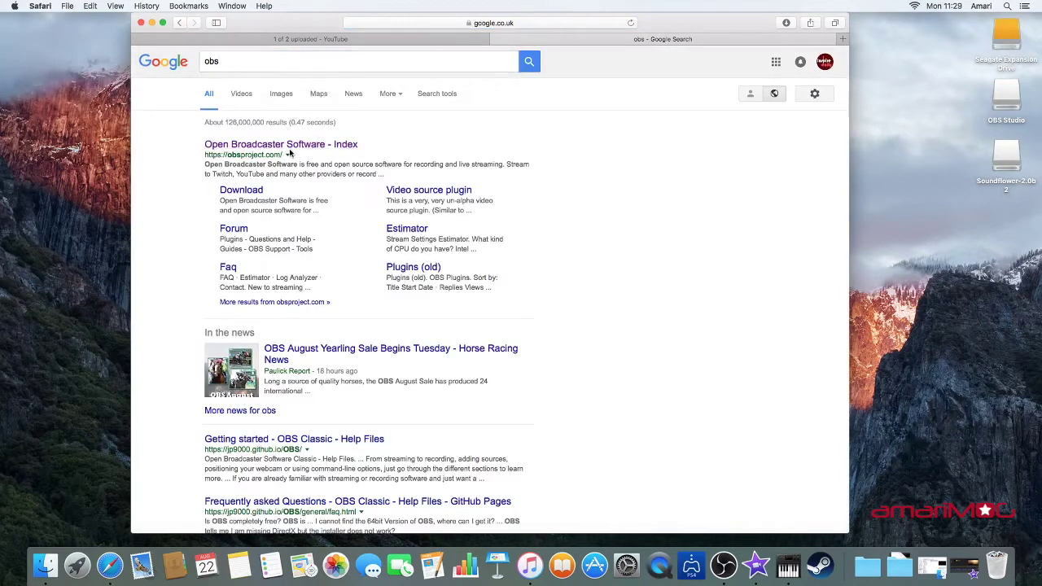
pyautogui.click(301, 148)
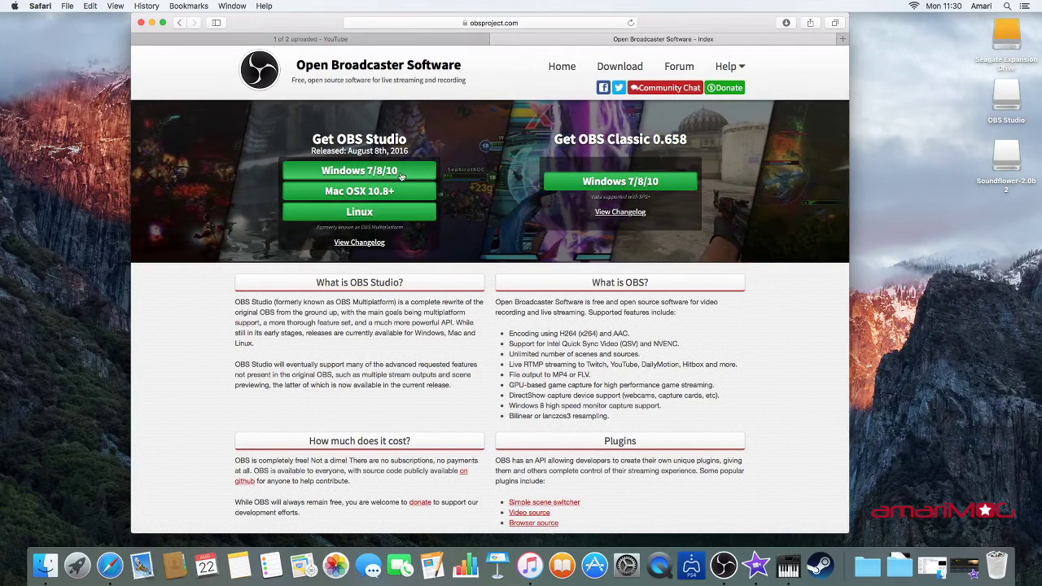
pyautogui.click(358, 196)
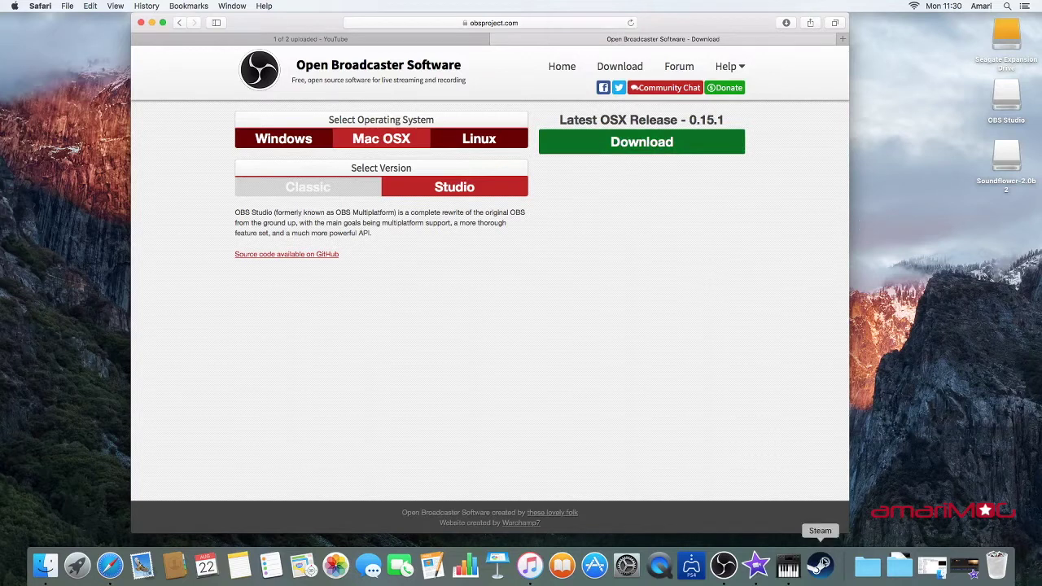
# Look through the docked external-drive folder and Safari's downloads list, and minimise the browser window
pyautogui.click(897, 568)
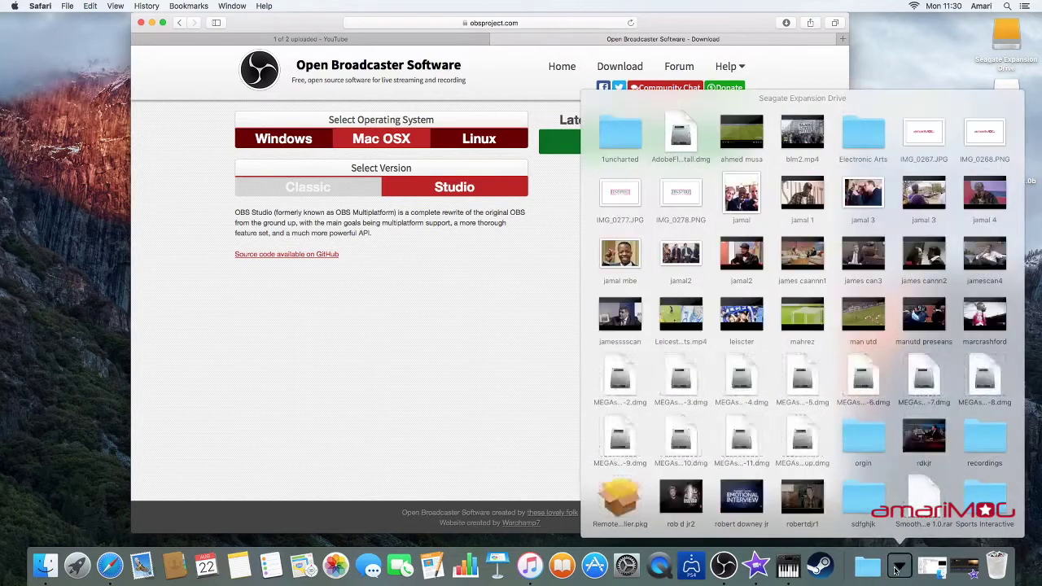
pyautogui.click(897, 568)
pyautogui.click(785, 23)
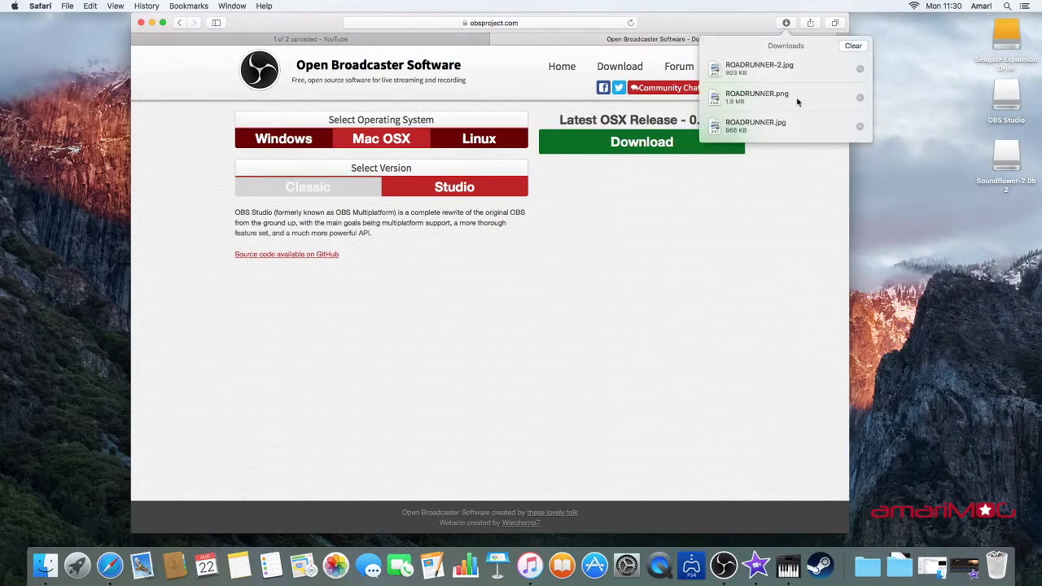
pyautogui.click(738, 194)
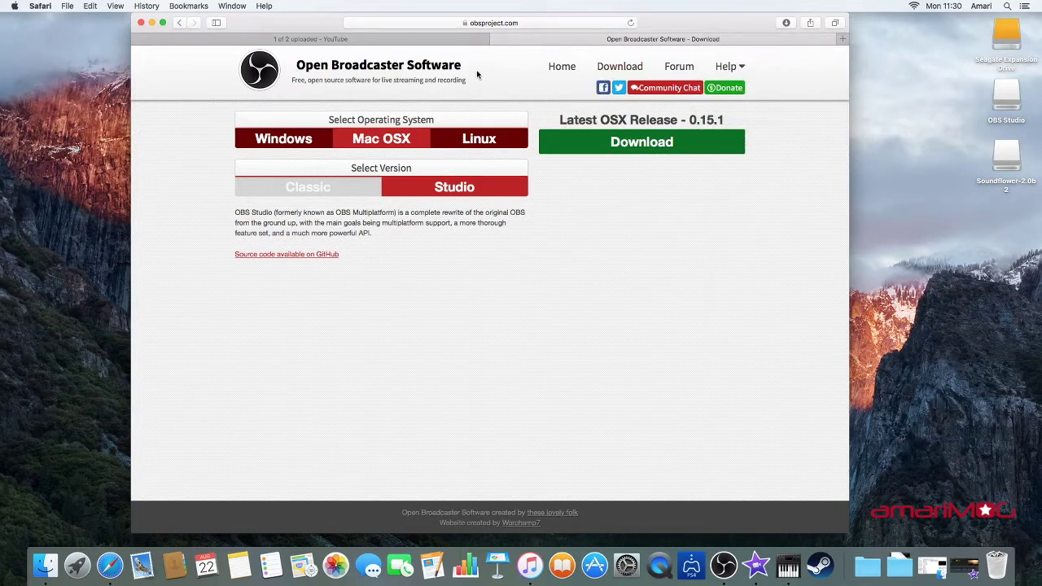
pyautogui.click(152, 22)
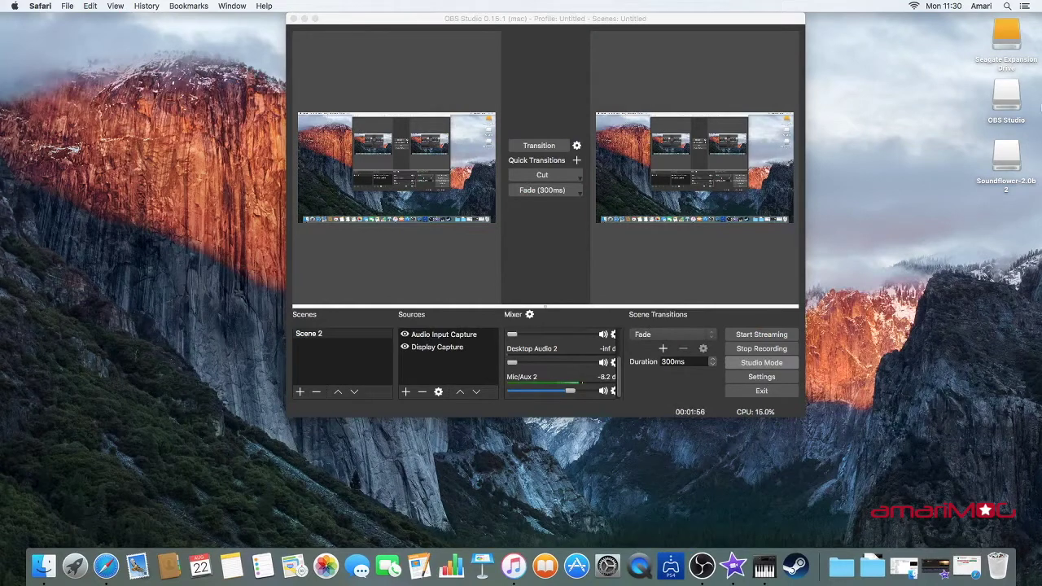
# Search Launchpad for "obs" to locate the installed application, and return to the desktop
pyautogui.click(74, 566)
pyautogui.click(511, 22)
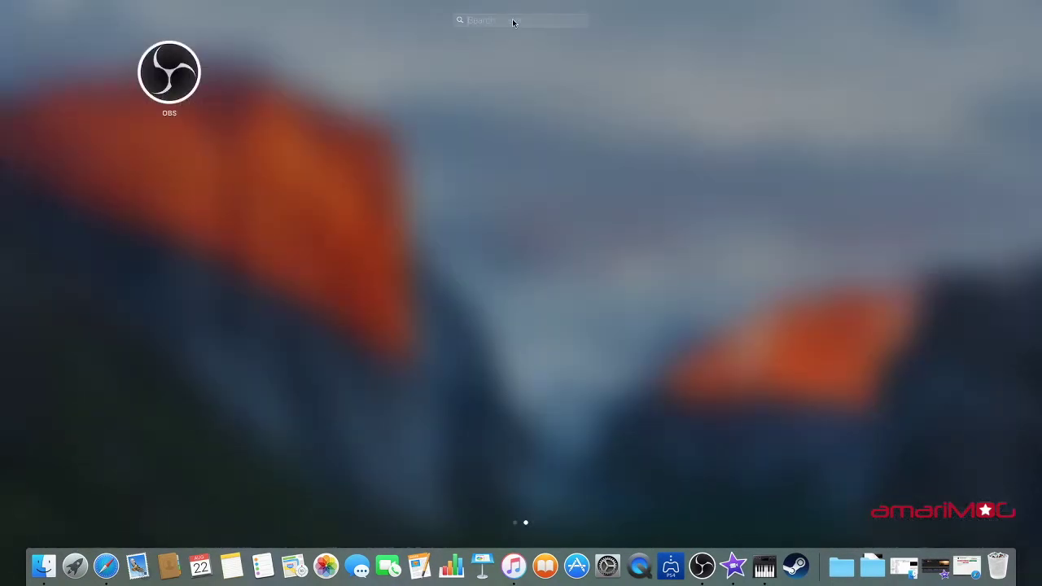
pyautogui.write('obs')
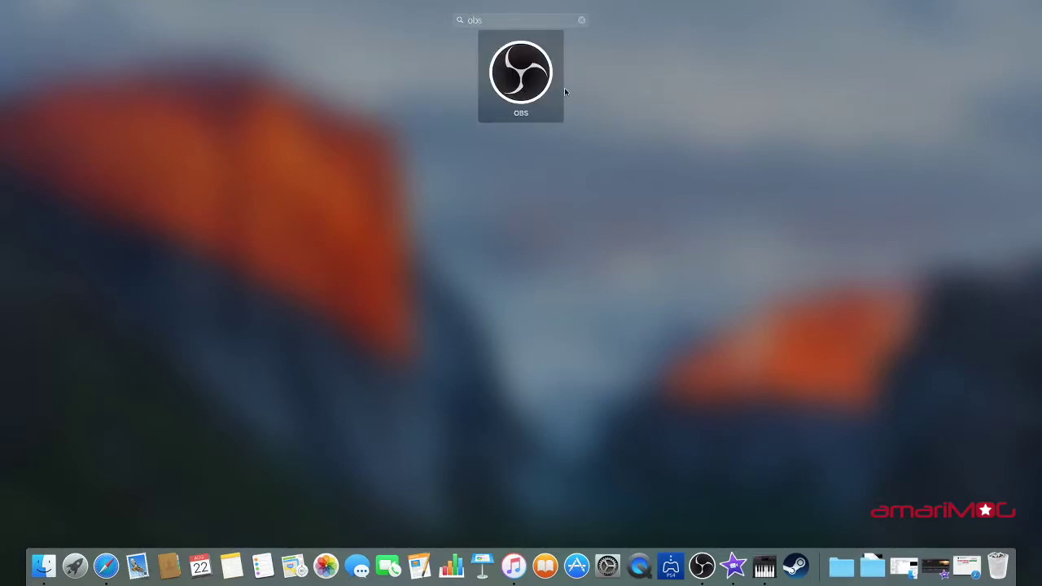
pyautogui.moveTo(525, 81); pyautogui.dragTo(532, 169)
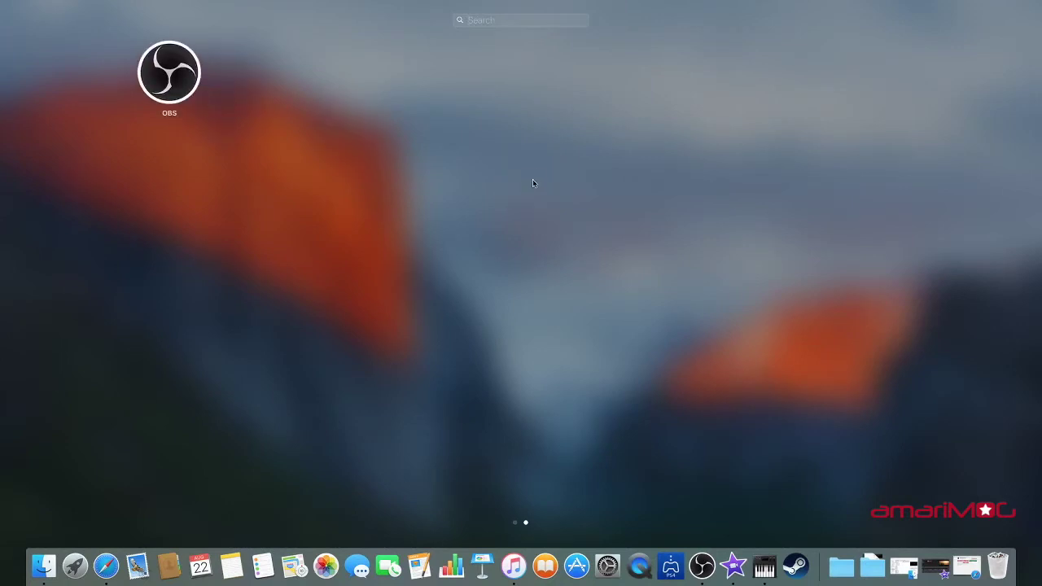
pyautogui.click(641, 350)
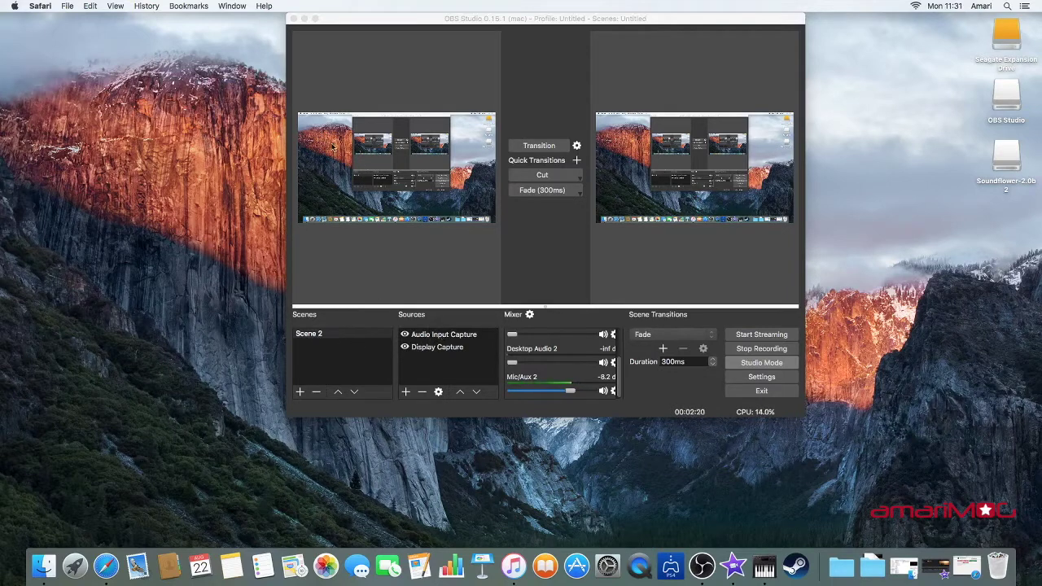
# Switch to OBS Studio and open its preferences
pyautogui.click(385, 33)
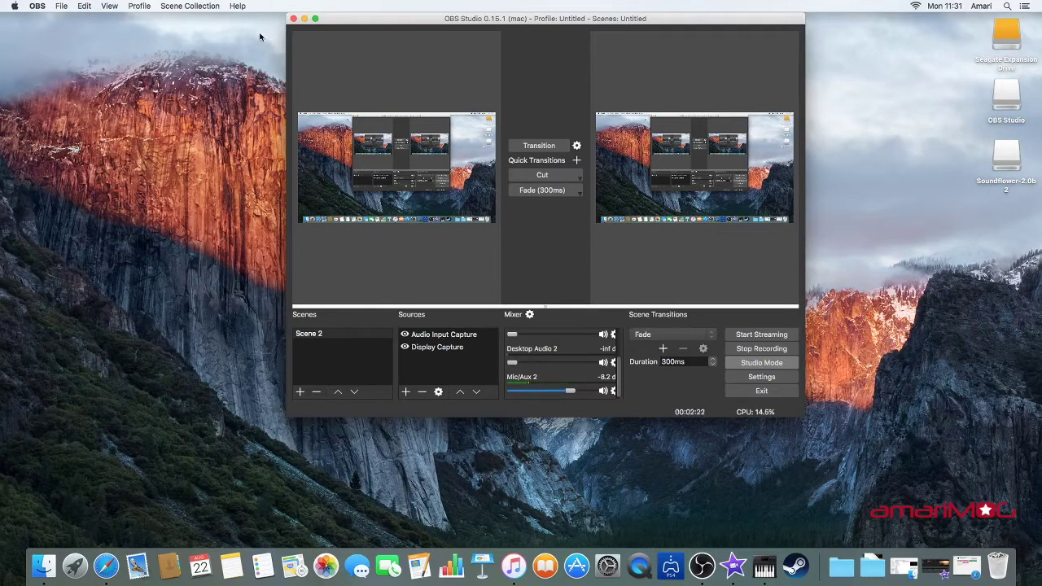
pyautogui.click(59, 8)
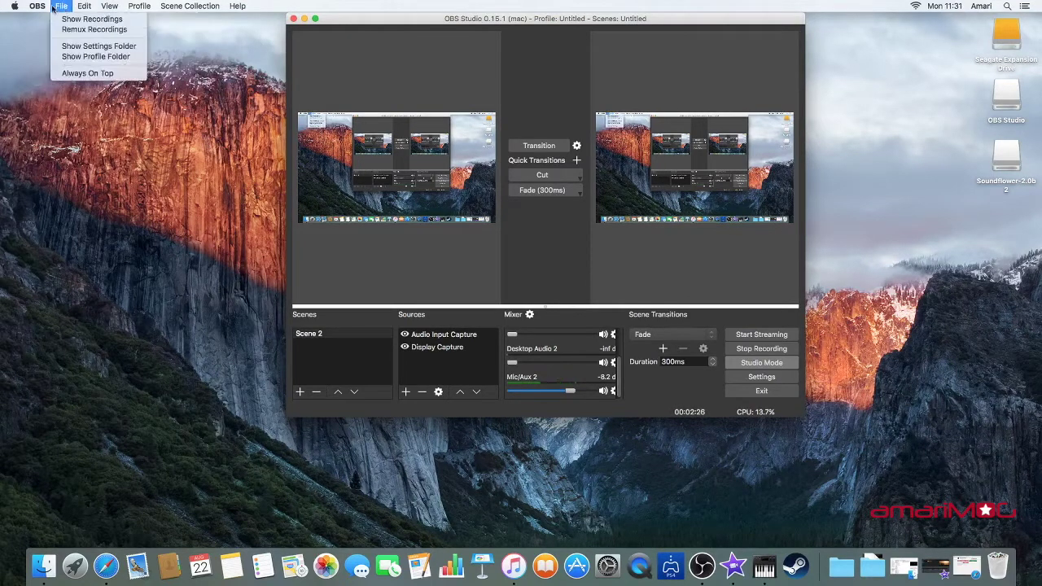
pyautogui.moveTo(37, 6)
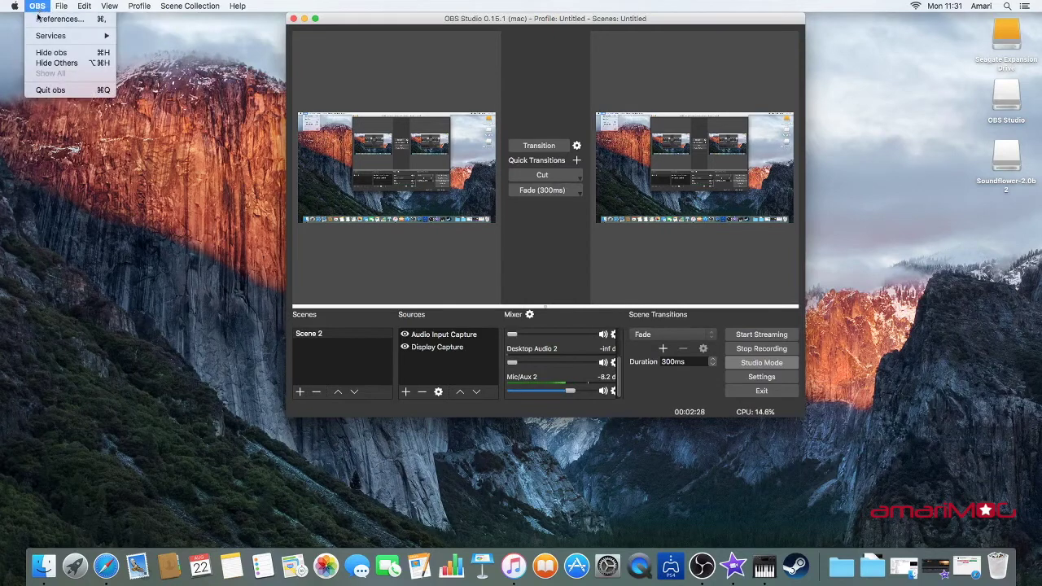
pyautogui.click(47, 19)
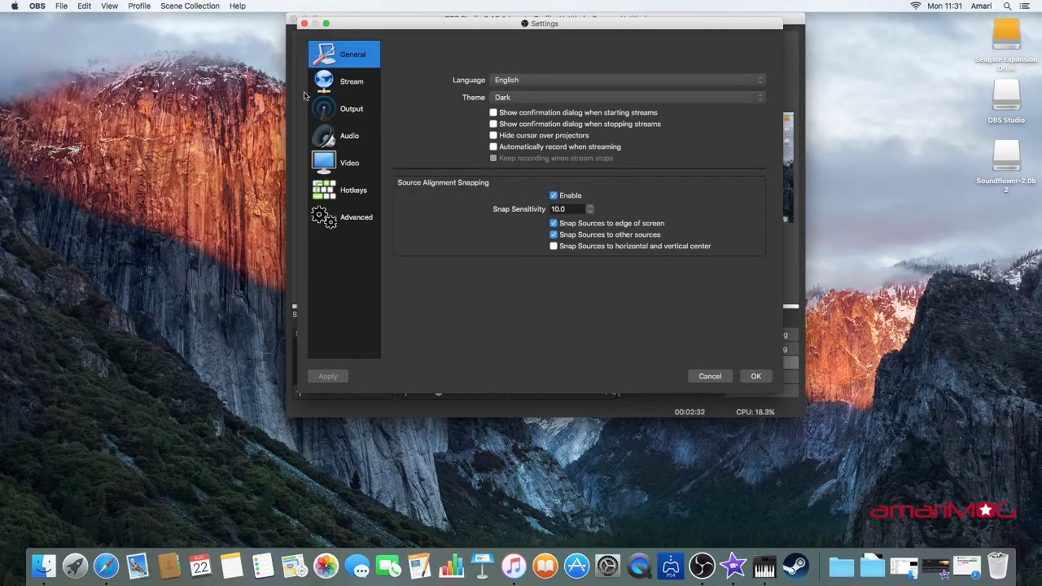
# Try the Default interface theme and switch back to the Dark theme
pyautogui.click(525, 97)
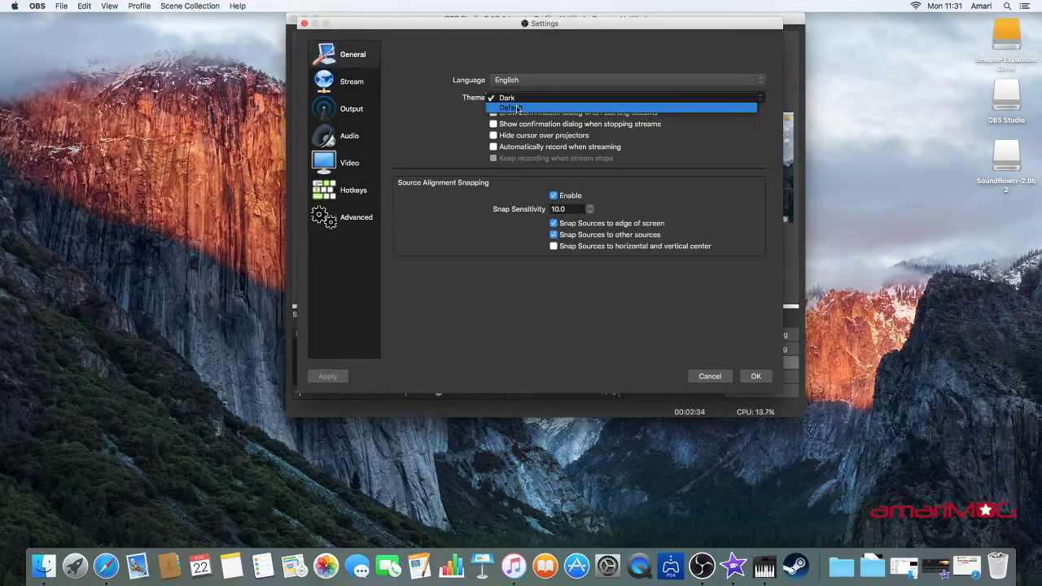
pyautogui.click(514, 108)
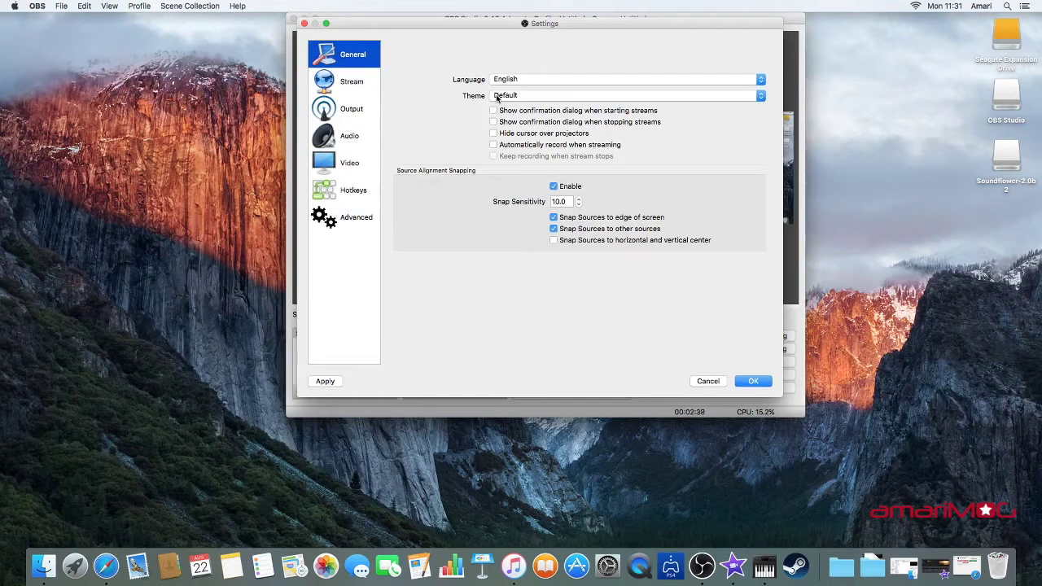
pyautogui.click(497, 96)
pyautogui.click(509, 80)
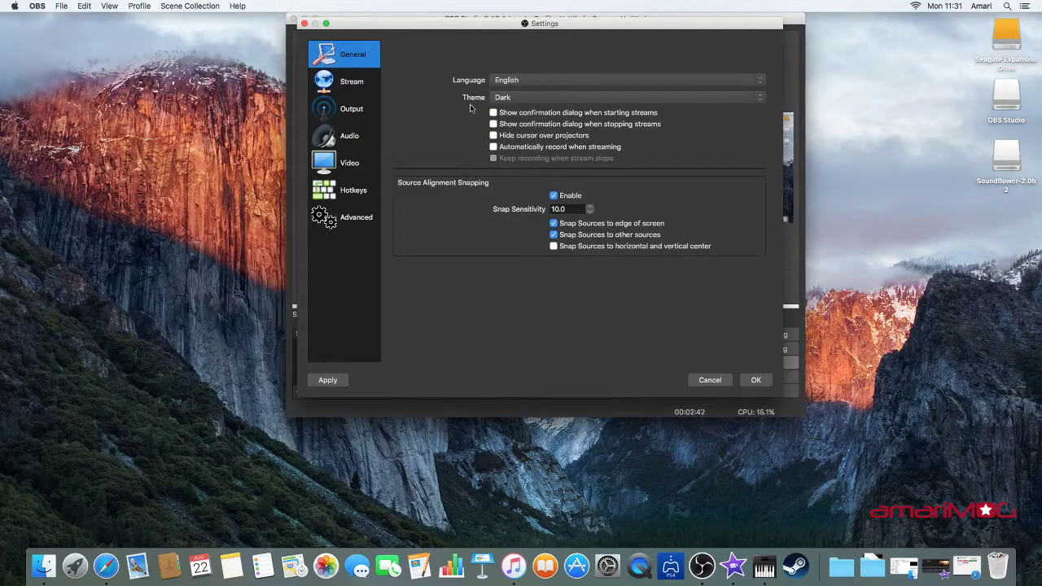
# Review the streaming service settings and the recording format options in the output settings
pyautogui.click(362, 82)
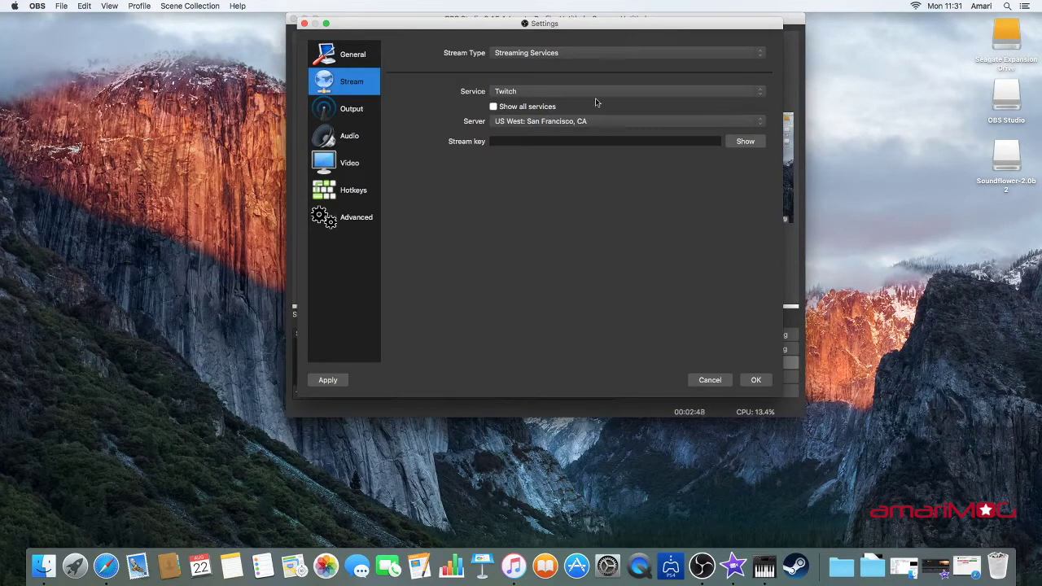
pyautogui.click(358, 119)
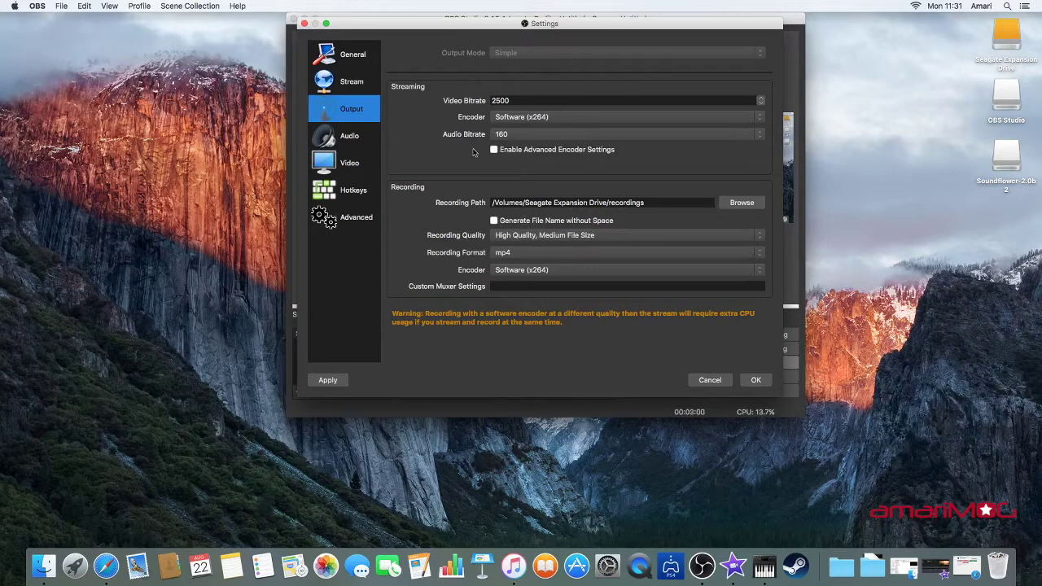
pyautogui.click(520, 255)
pyautogui.click(402, 123)
pyautogui.click(530, 256)
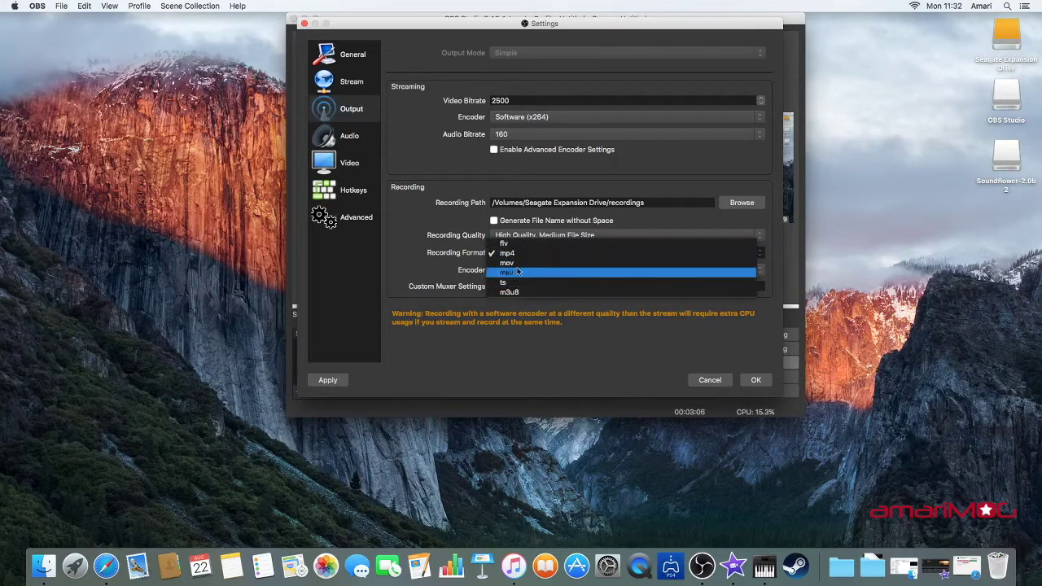
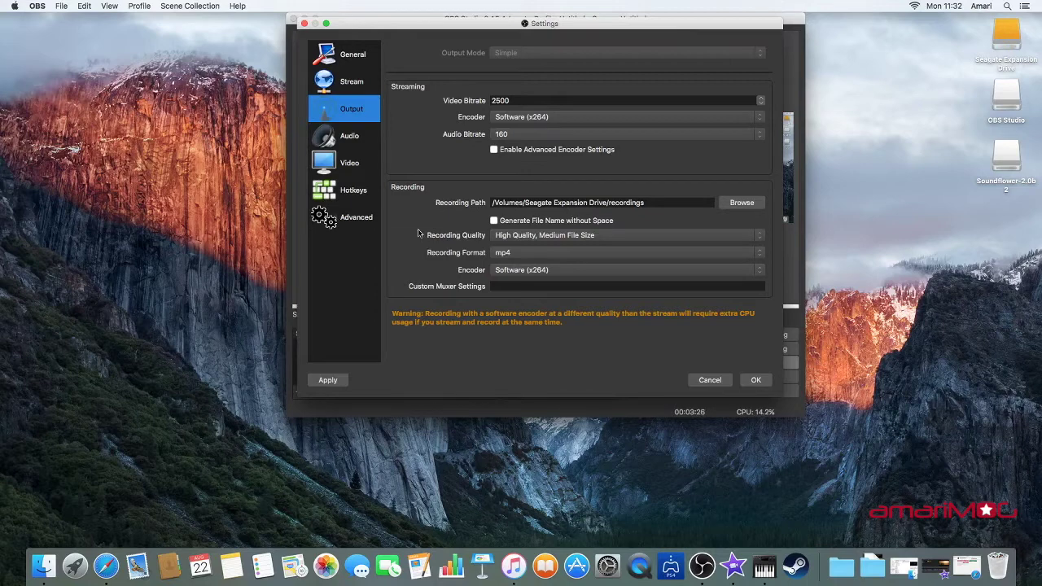
pyautogui.click(509, 256)
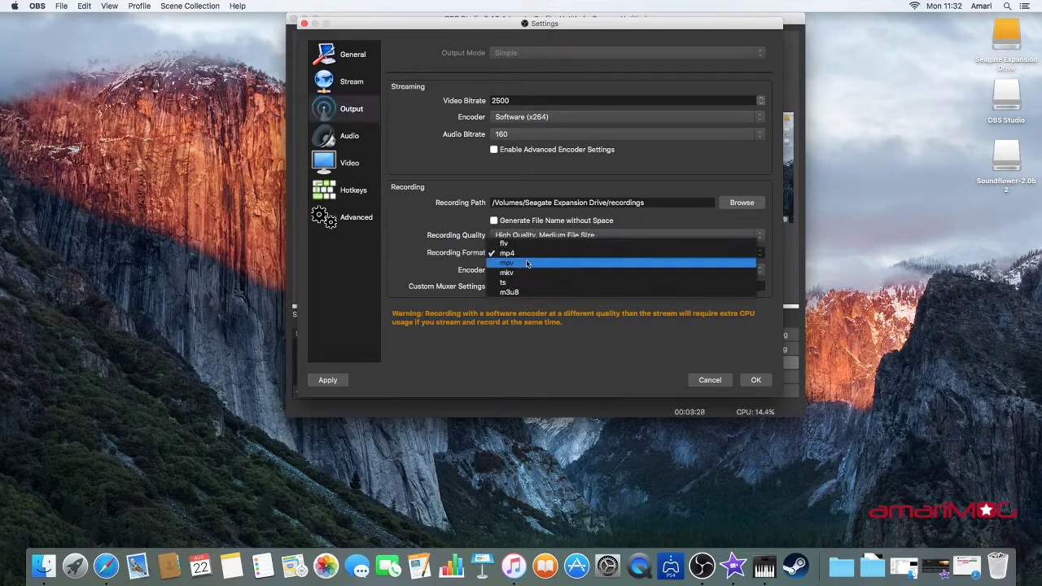
pyautogui.click(461, 252)
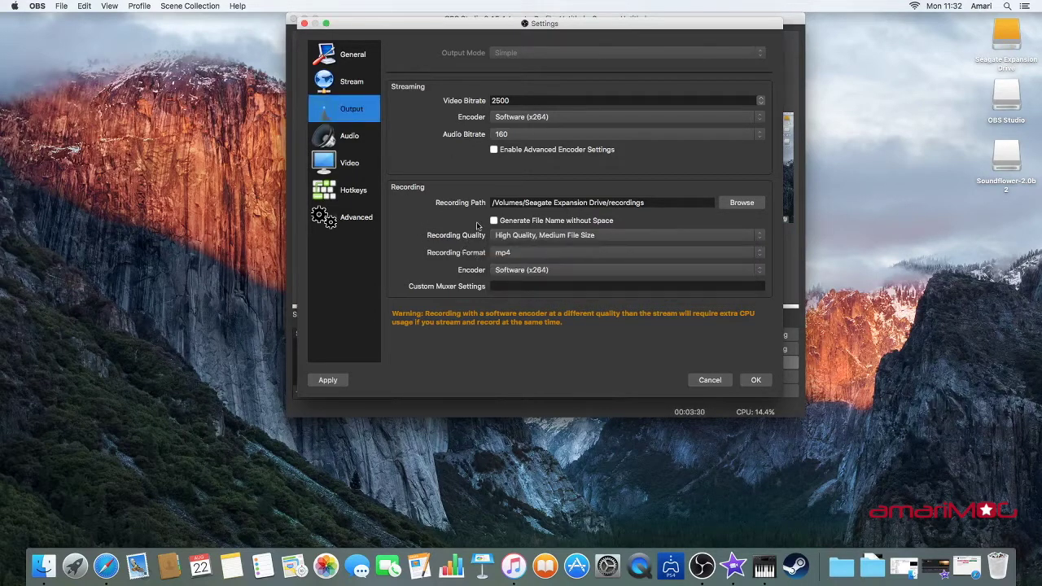
# Review the audio settings, checking the options for sample rate, channels and both desktop audio devices
pyautogui.click(350, 143)
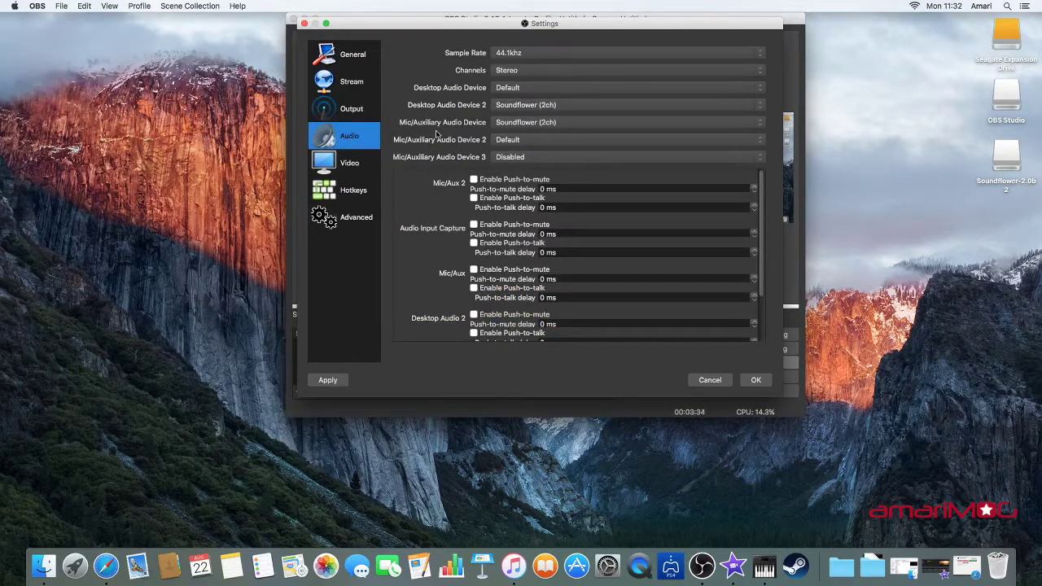
pyautogui.click(519, 55)
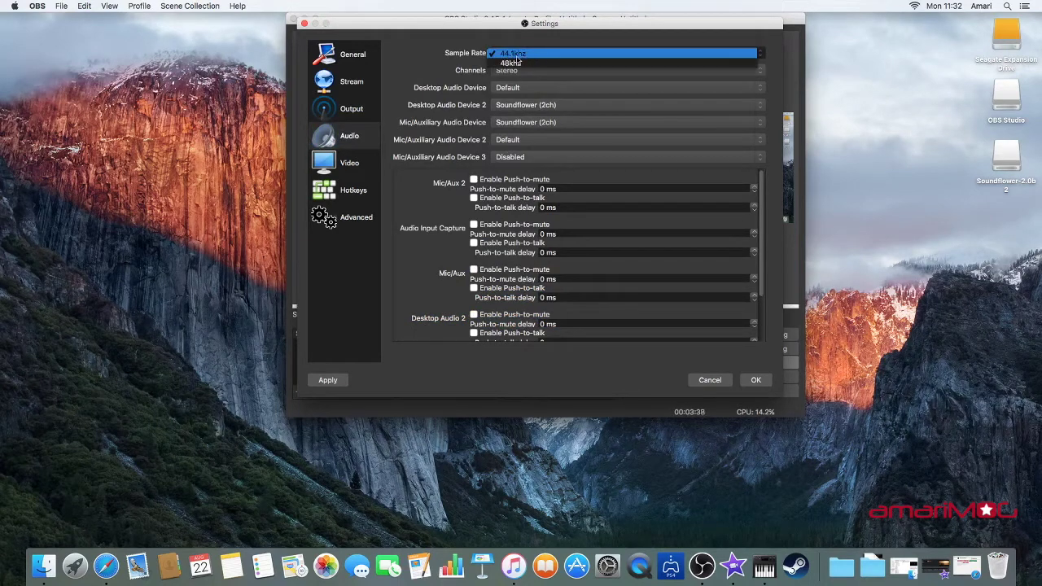
pyautogui.click(432, 59)
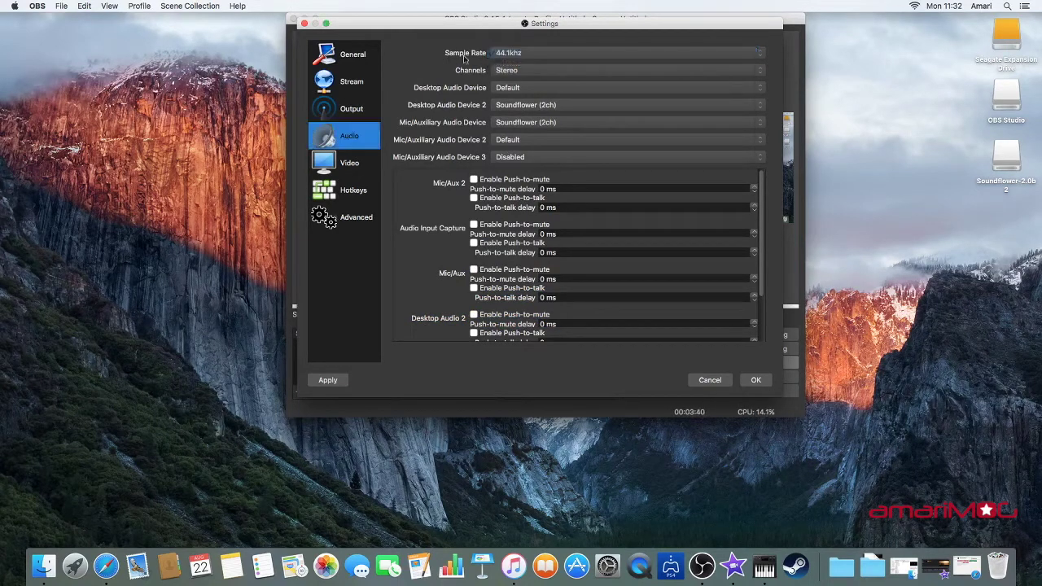
pyautogui.click(501, 72)
pyautogui.click(509, 72)
pyautogui.click(502, 92)
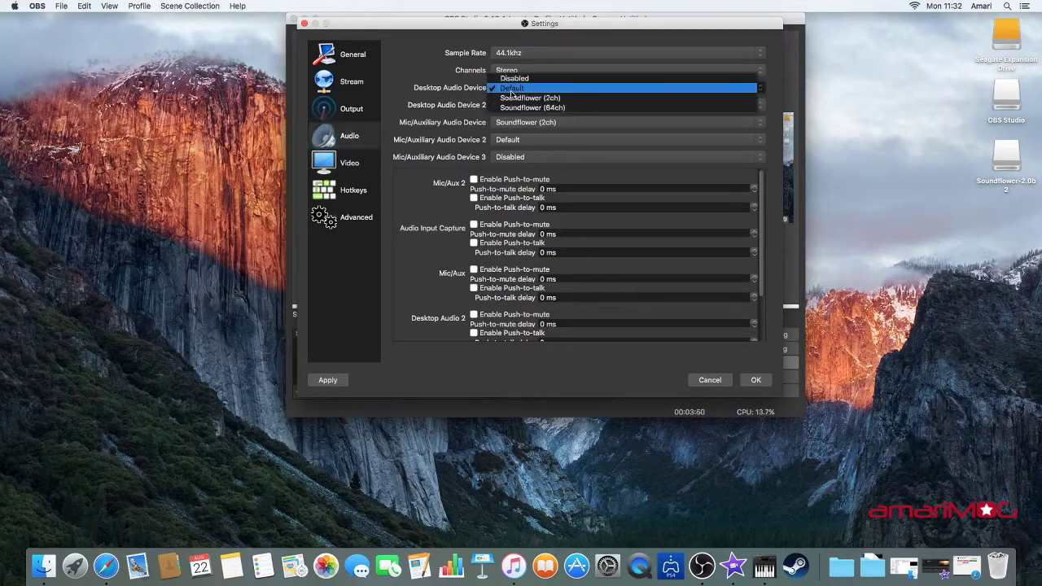
pyautogui.click(469, 91)
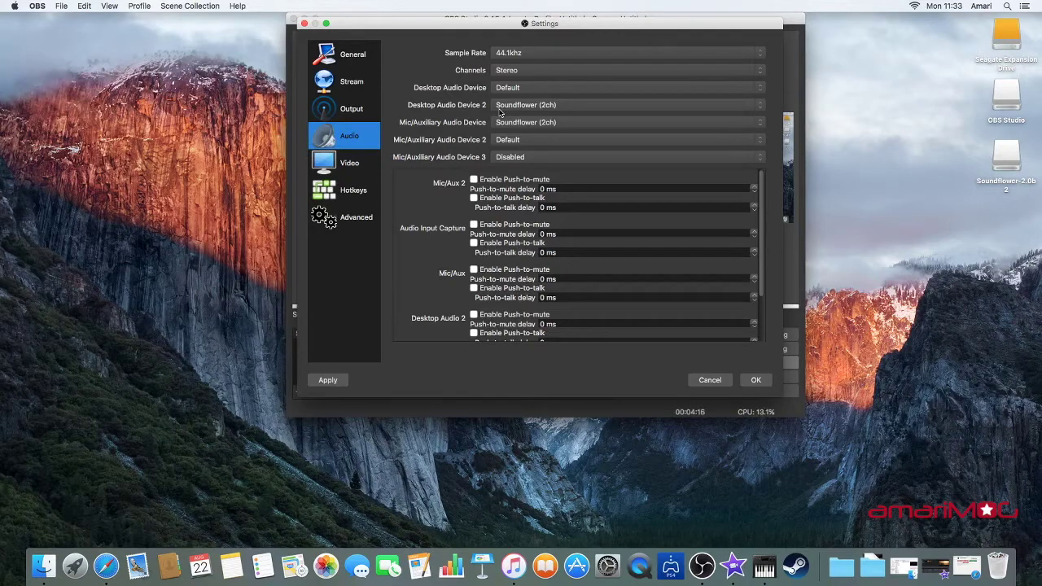
pyautogui.click(501, 110)
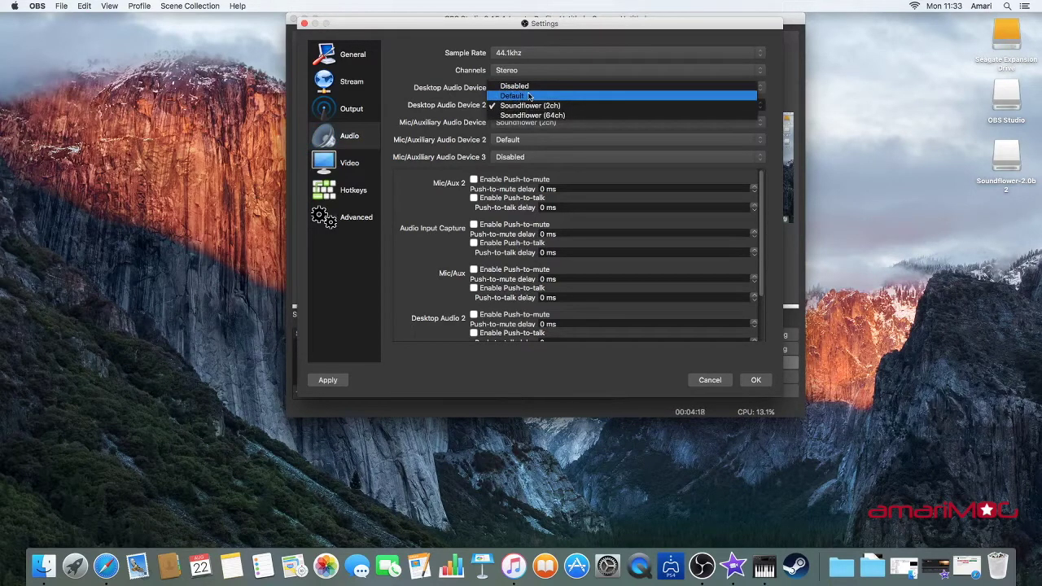
pyautogui.click(580, 102)
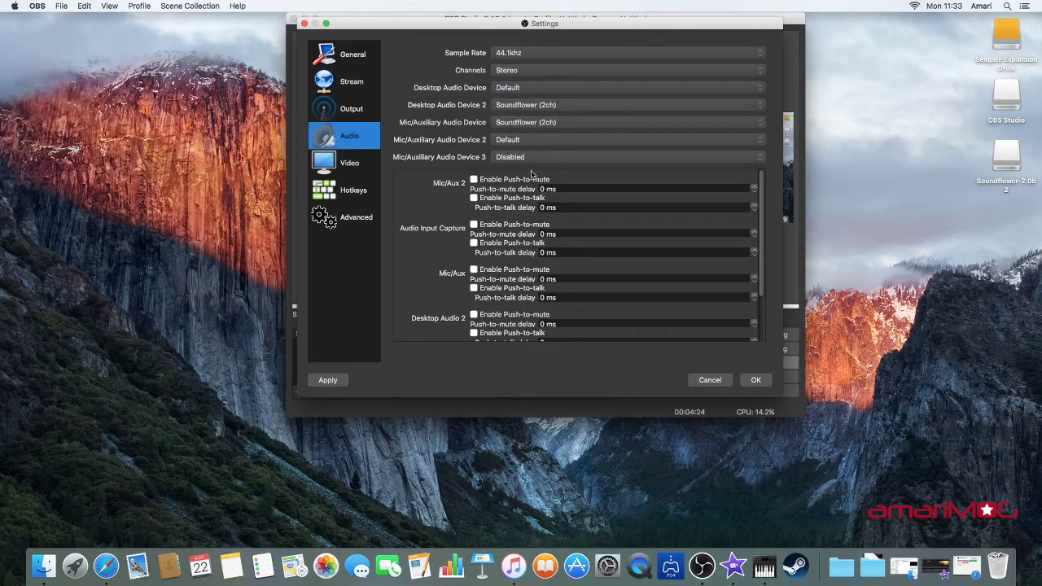
# Open the video settings to examine the base and output resolutions, downscale filter and FPS
pyautogui.click(343, 182)
pyautogui.click(343, 167)
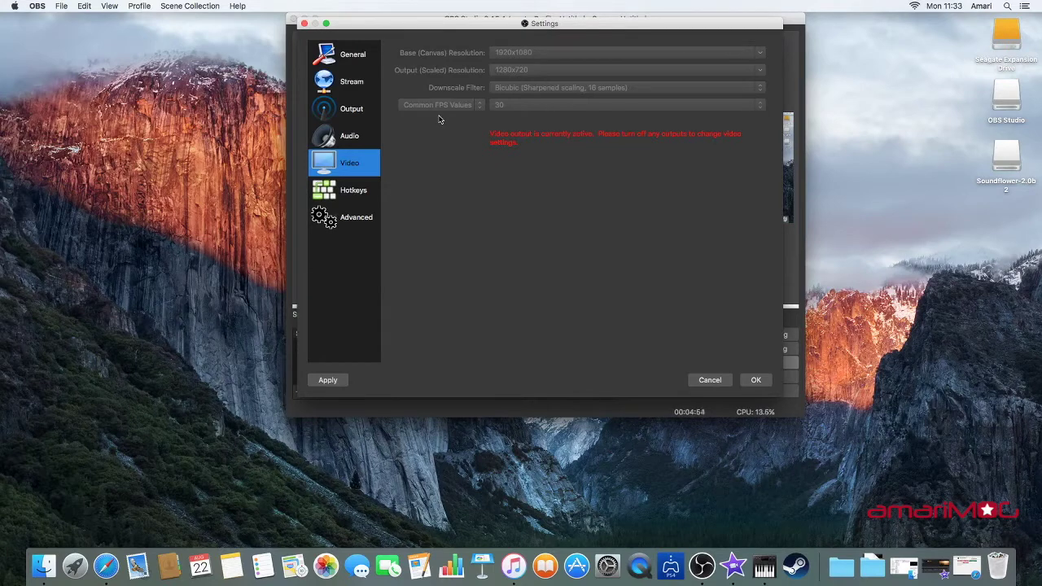
# Review the advanced settings for video, recording, stream delay and automatic reconnect, and close the settings without saving
pyautogui.click(358, 197)
pyautogui.click(363, 217)
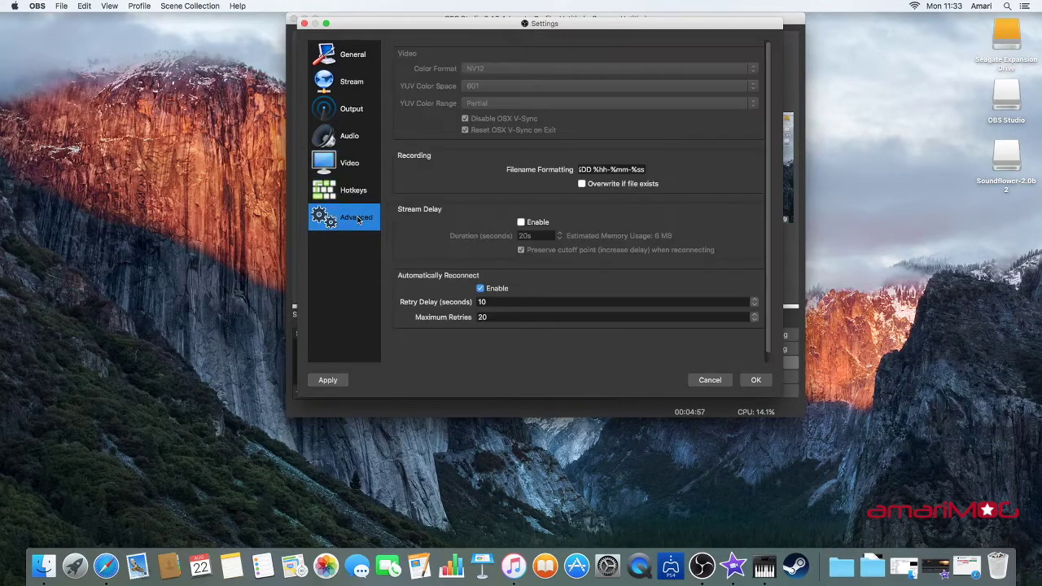
pyautogui.click(705, 380)
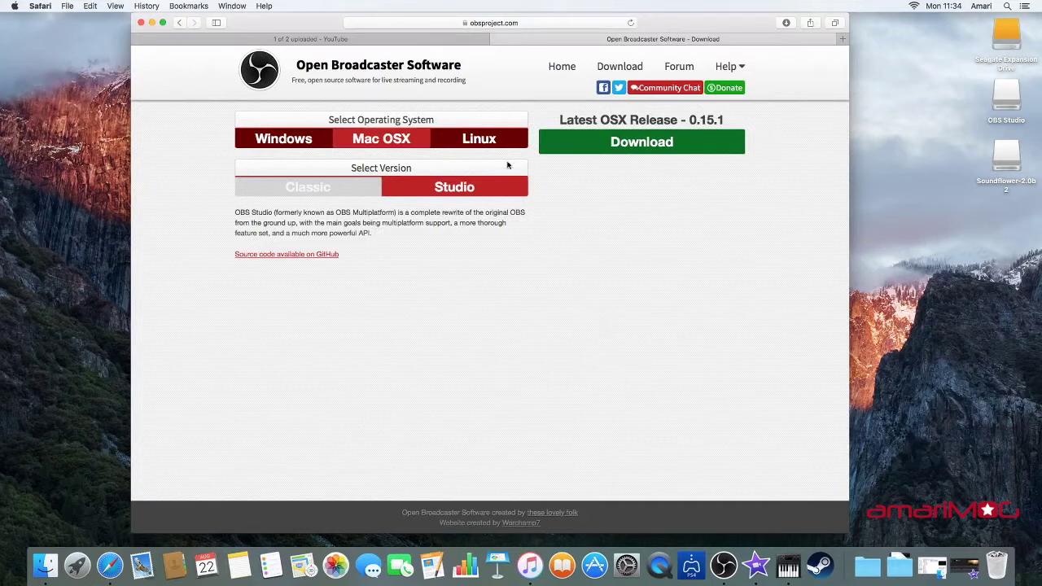
pyautogui.click(508, 24)
pyautogui.write('google.co.uk')
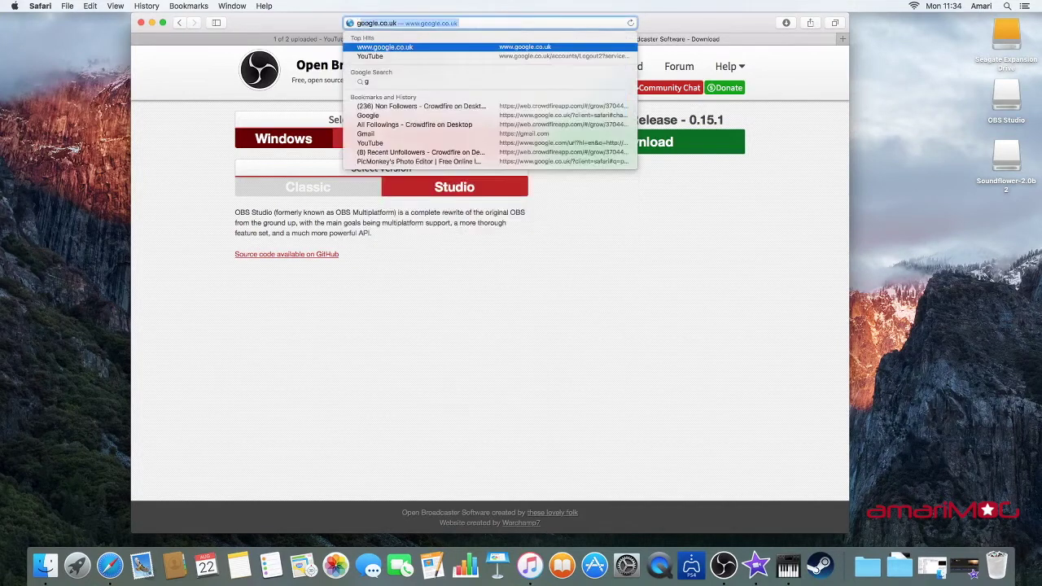
pyautogui.click(471, 49)
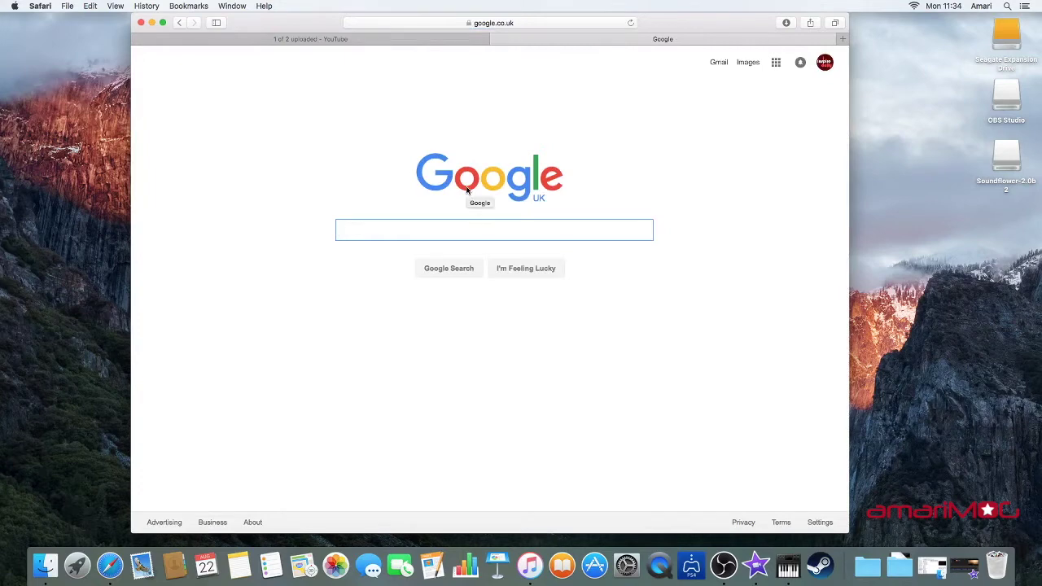
pyautogui.write('ps4 remote play')
pyautogui.press('Return')
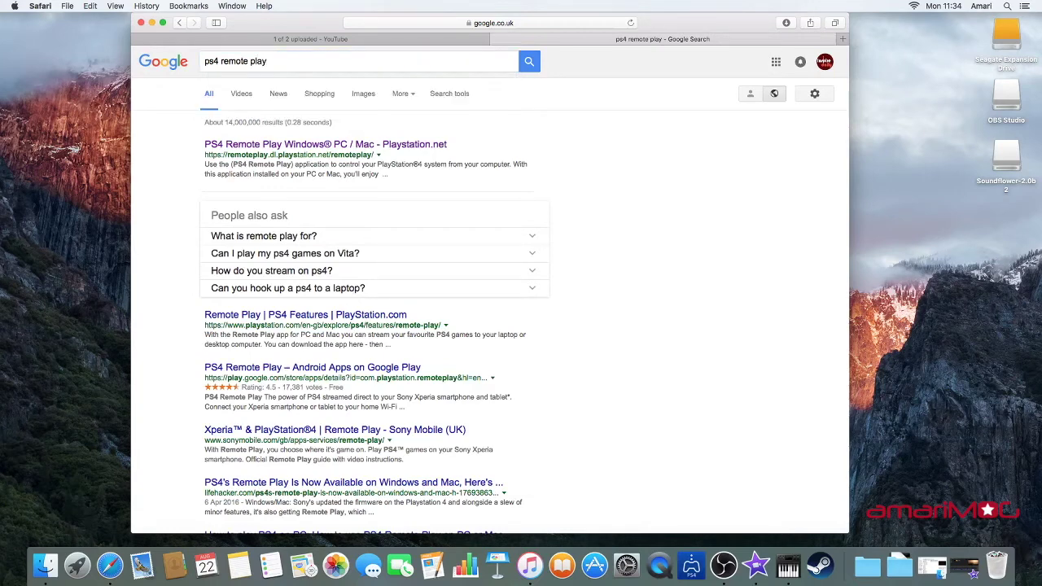
# Download the Mac installer from the official PS4 Remote Play page on playstation.net and clear the downloads list
pyautogui.click(379, 152)
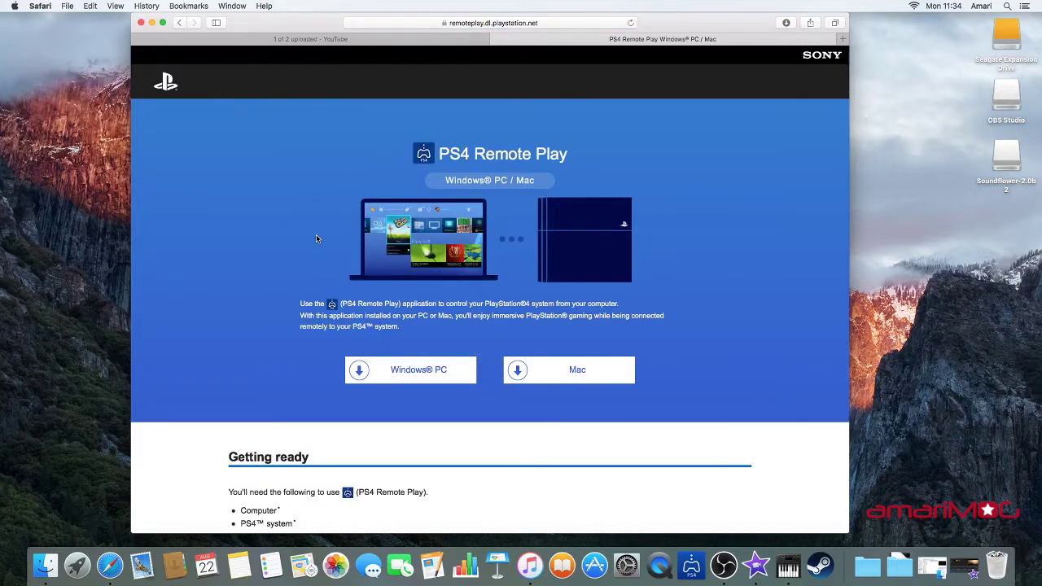
pyautogui.scroll(-2, 315, 236)
pyautogui.click(530, 312)
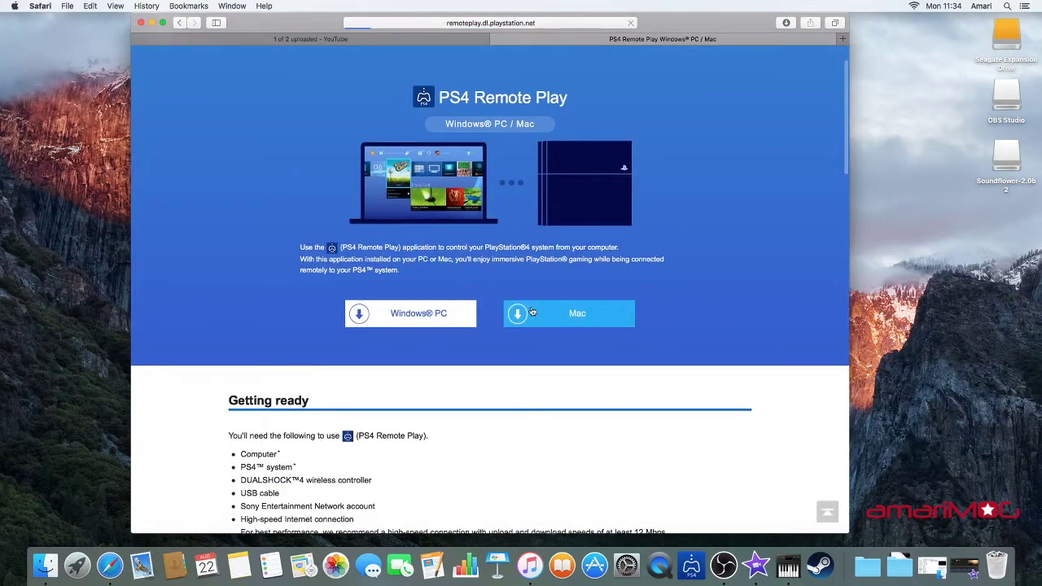
pyautogui.click(785, 23)
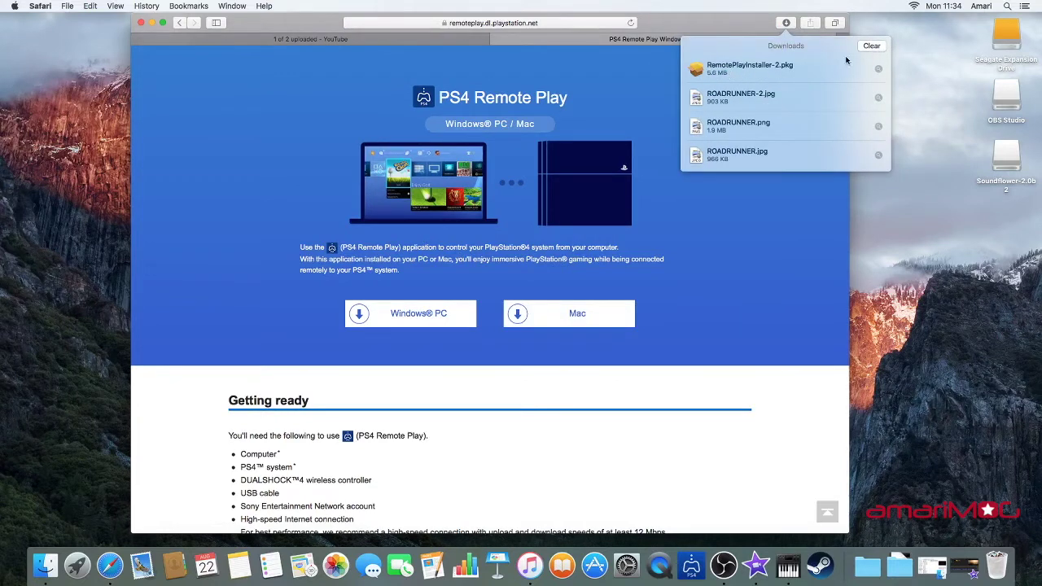
pyautogui.click(869, 45)
# Skim the download page's instructions on setting up the PS4 system and using Remote Play
pyautogui.scroll(-5, 594, 163)
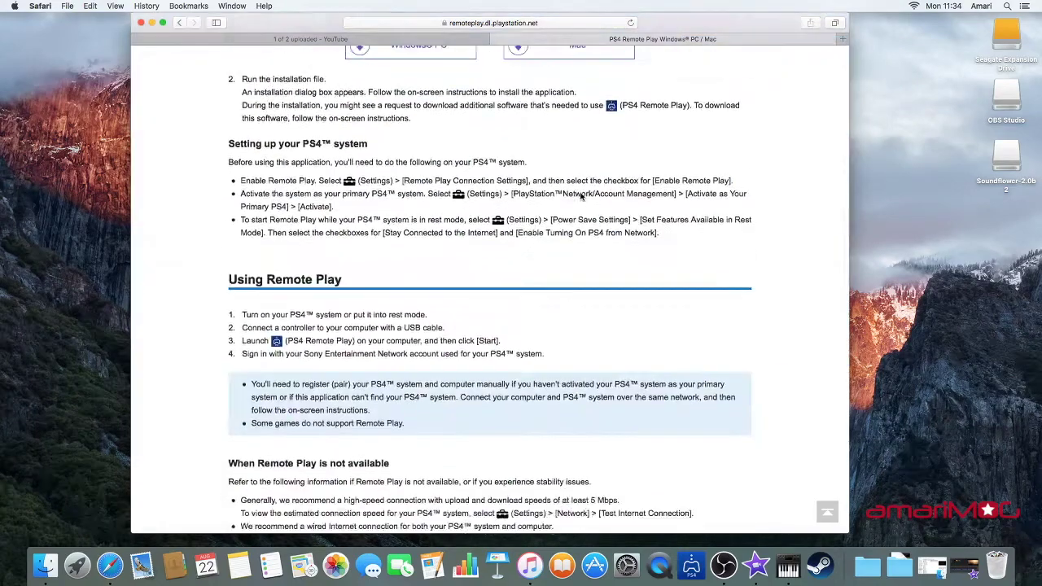
pyautogui.scroll(15, 569, 198)
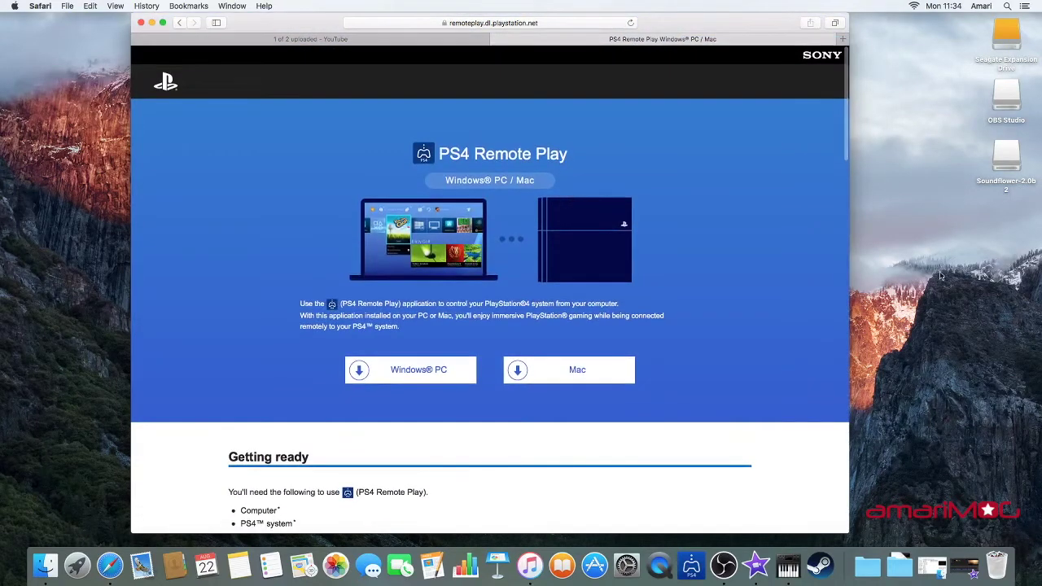
pyautogui.click(933, 222)
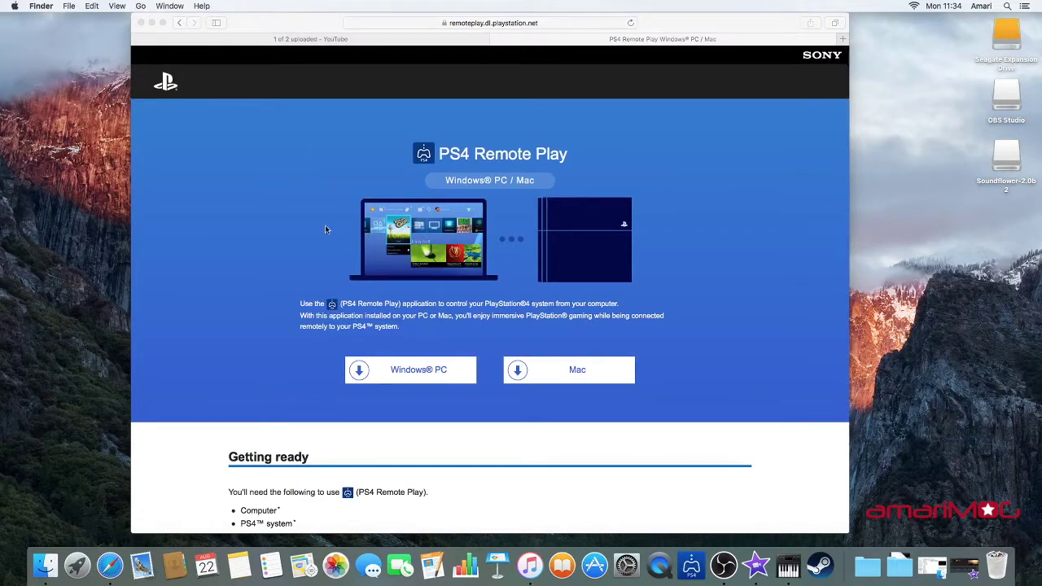
# Minimise the browser window, launch PS4 Remote Play and start the connection to the console
pyautogui.click(152, 24)
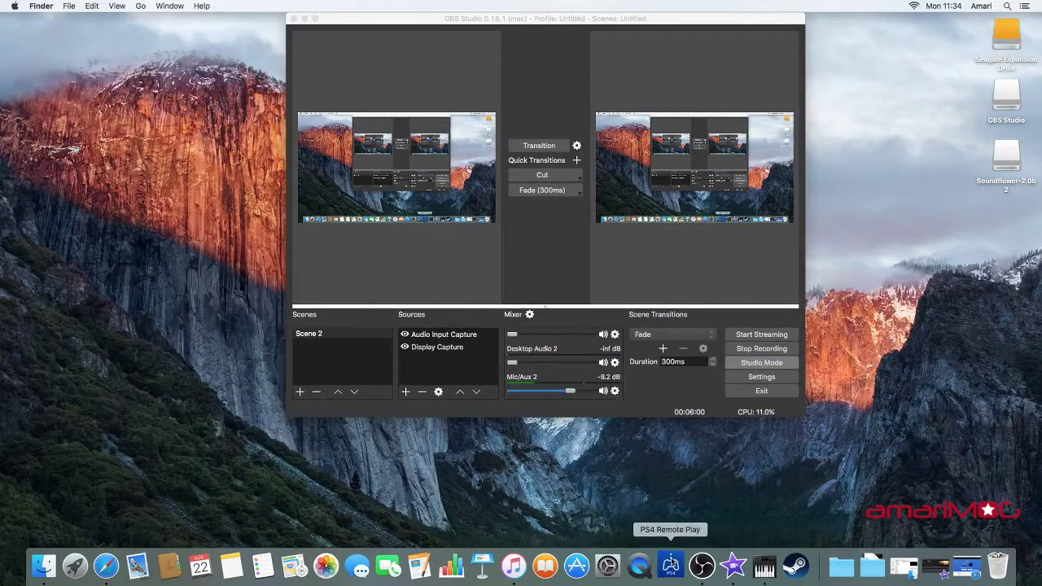
pyautogui.click(671, 564)
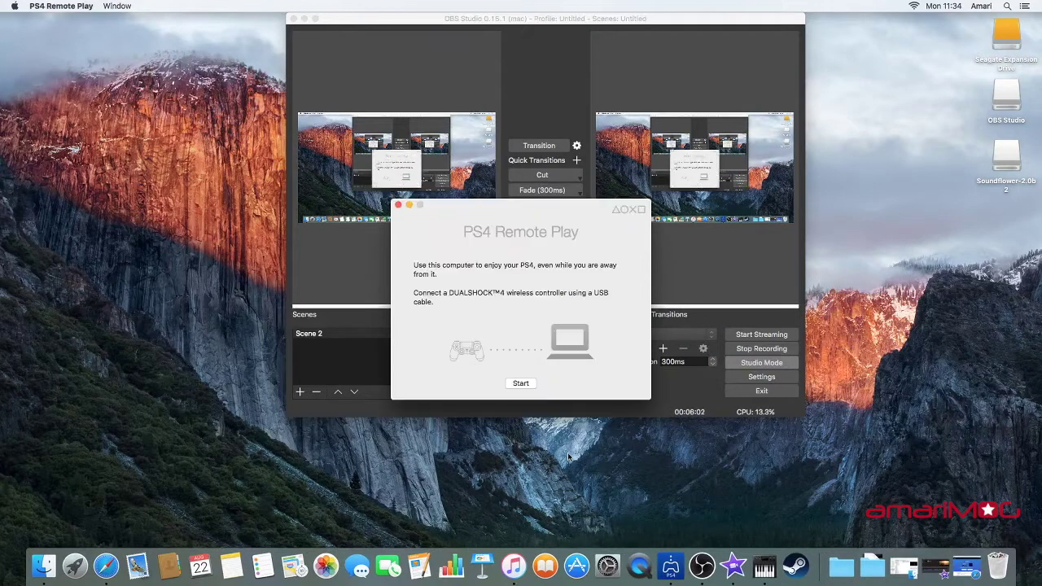
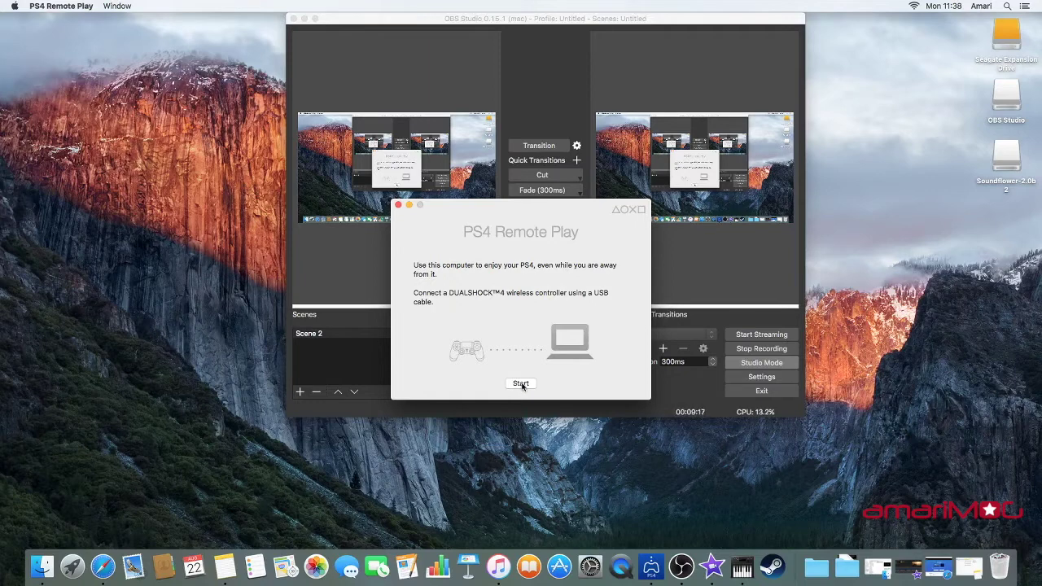
pyautogui.click(521, 384)
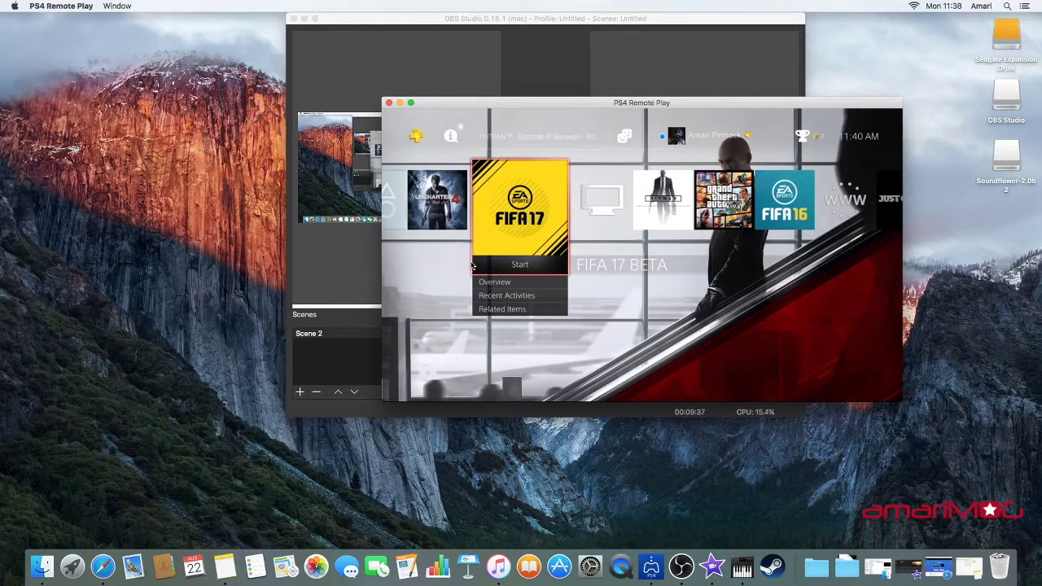
# Browse the row of games and apps on the PS4 home screen through the Remote Play window
pyautogui.press('Right')
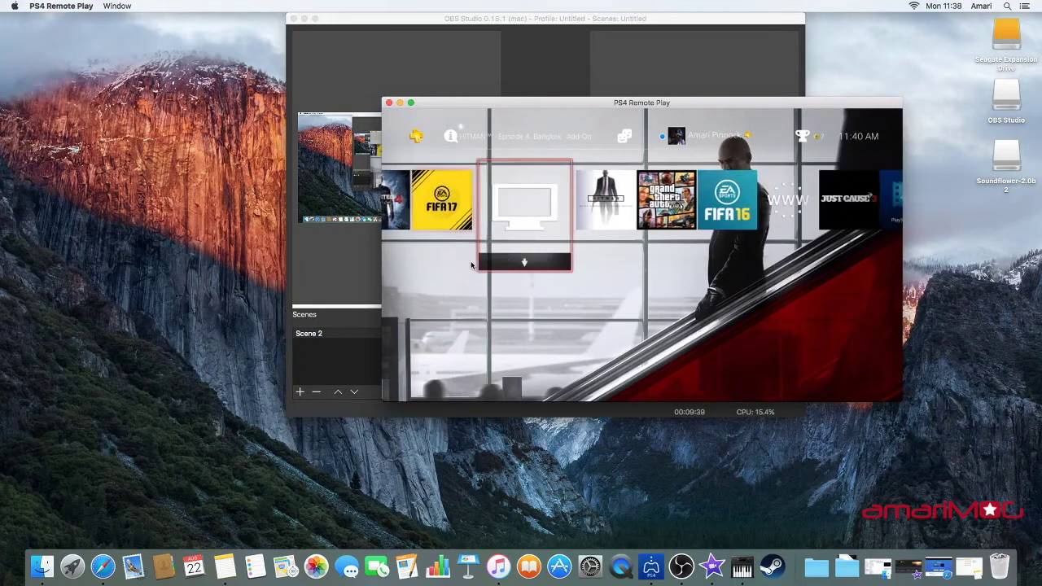
pyautogui.press('Right')
pyautogui.press('Right')
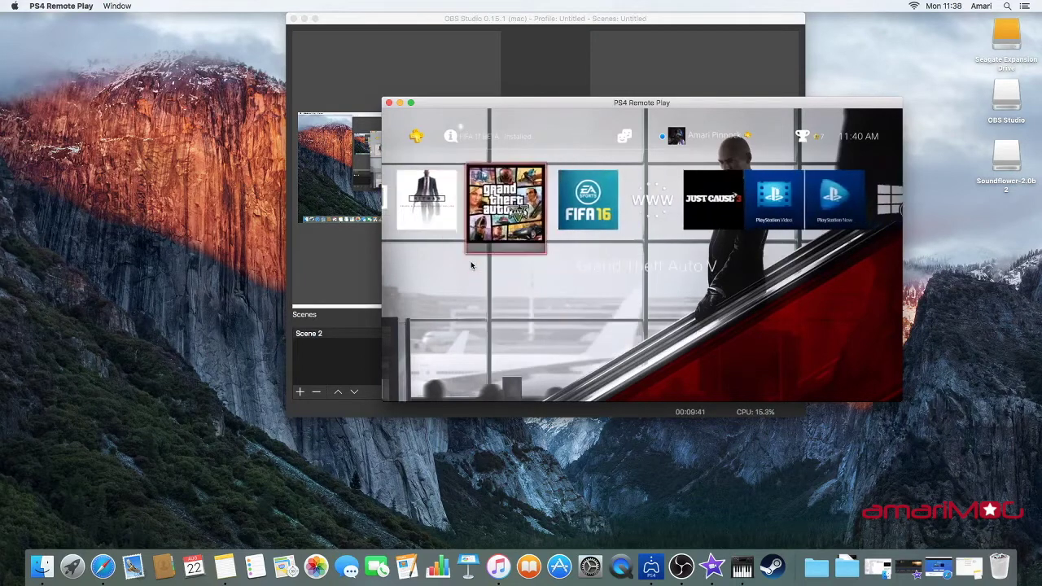
pyautogui.press('Right')
pyautogui.press('Right')
pyautogui.press('Right')
pyautogui.press('Right')
pyautogui.press('Right')
pyautogui.press('Right')
pyautogui.press('Right')
pyautogui.press('Right')
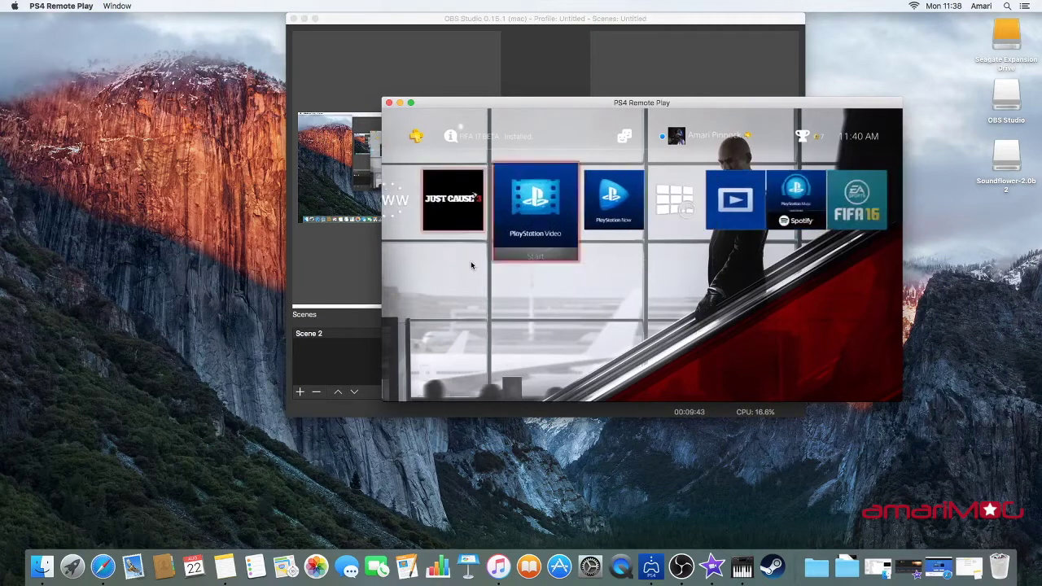
pyautogui.press('Left')
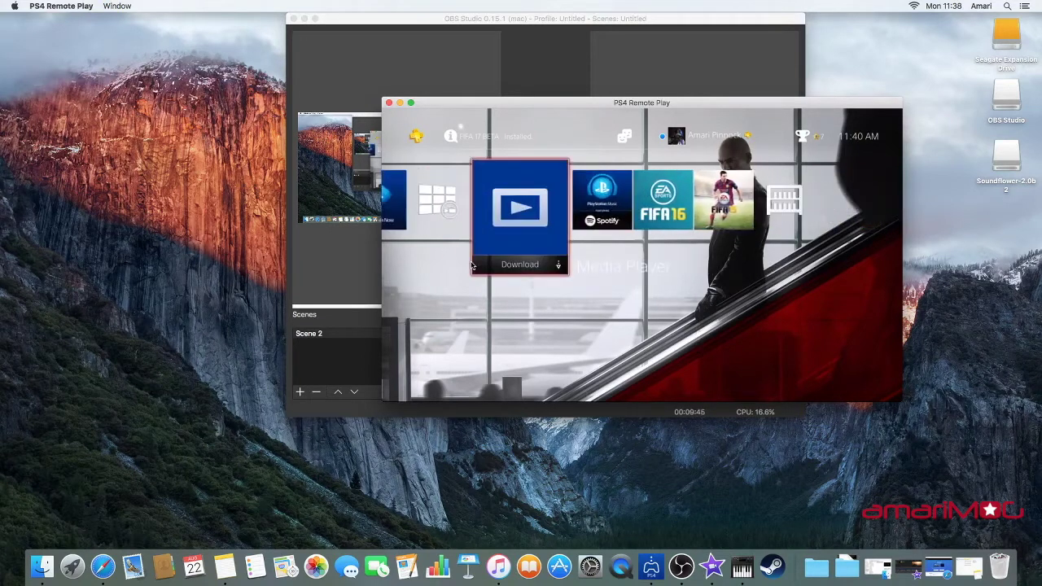
pyautogui.press('Left')
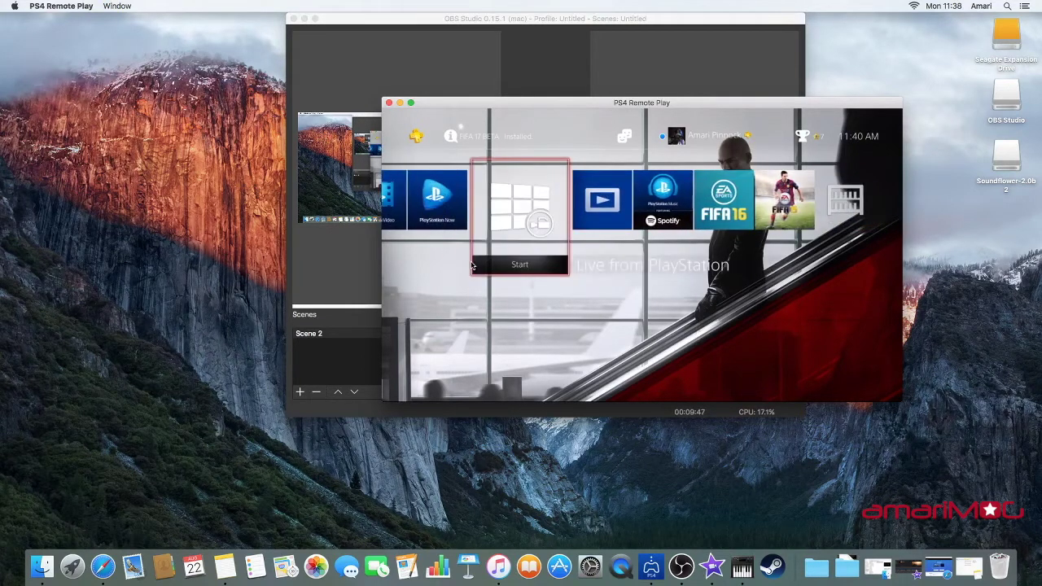
pyautogui.press('Right')
pyautogui.press('Right')
pyautogui.press('Right')
pyautogui.press('Right')
# Move up to the PS4 function area and open the console's Settings
pyautogui.press('Up')
pyautogui.press('Right')
pyautogui.press('Right')
pyautogui.press('Right')
pyautogui.press('Right')
pyautogui.press('Right')
pyautogui.press('Right')
pyautogui.press('Right')
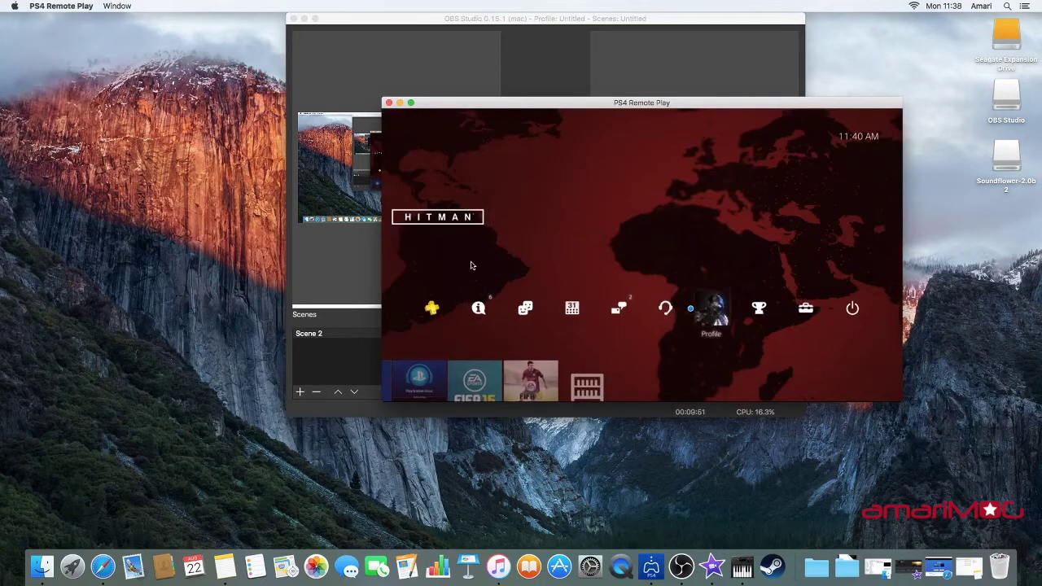
pyautogui.press('Left')
pyautogui.press('Left')
pyautogui.press('Left')
pyautogui.press('Left')
pyautogui.press('Left')
pyautogui.press('Right')
pyautogui.press('Right')
pyautogui.press('Right')
pyautogui.press('Right')
pyautogui.press('Right')
pyautogui.press('Return')
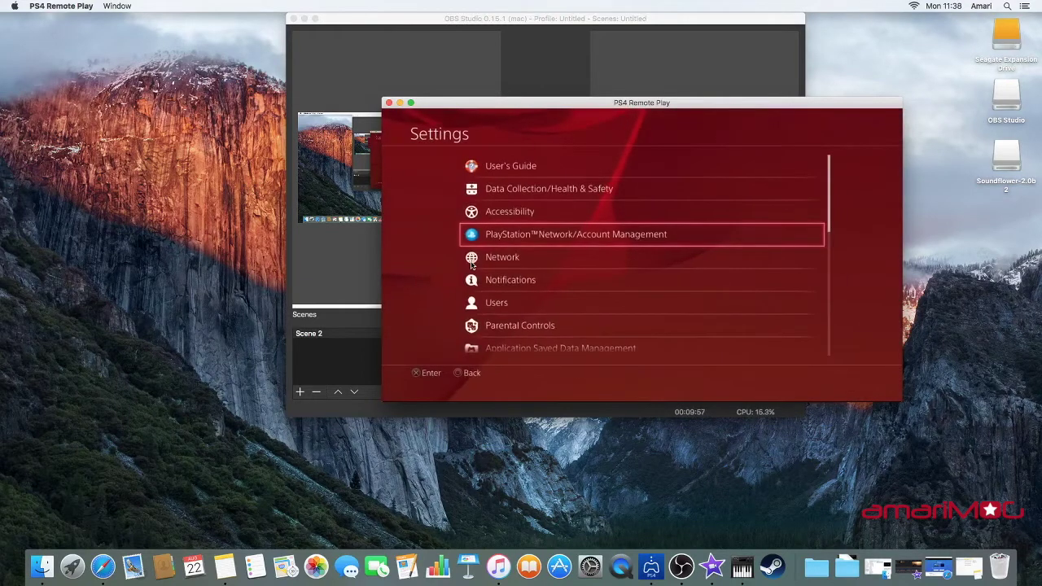
# Check the Enable Remote Play option in the Remote Play Connection Settings and return to the function area
pyautogui.press('Down')
pyautogui.press('Down')
pyautogui.press('Down')
pyautogui.press('Down')
pyautogui.press('Down')
pyautogui.press('Down')
pyautogui.press('Down')
pyautogui.press('Down')
pyautogui.press('Down')
pyautogui.press('Down')
pyautogui.press('Down')
pyautogui.press('Down')
pyautogui.press('Down')
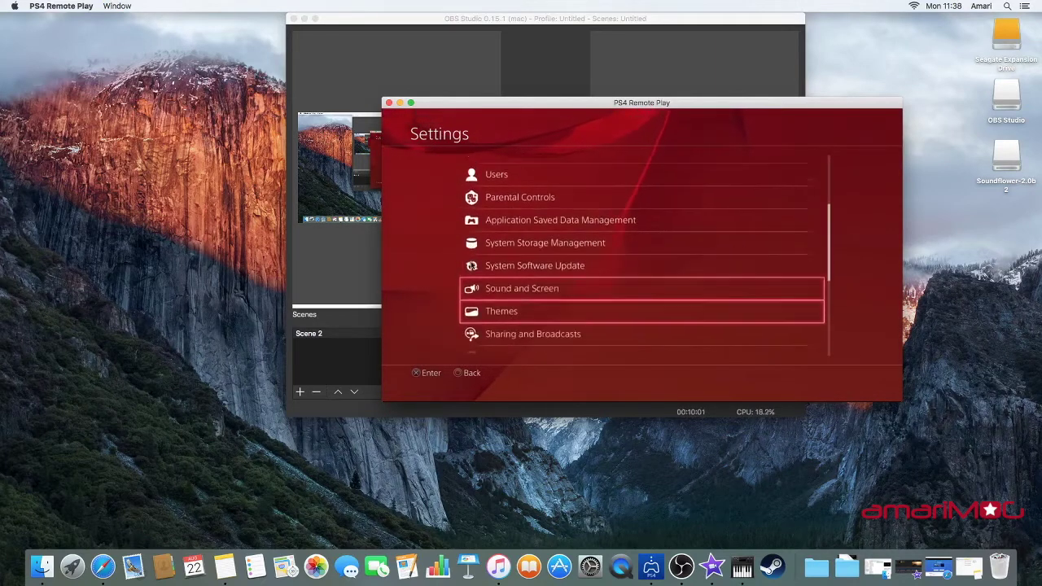
pyautogui.press('Up')
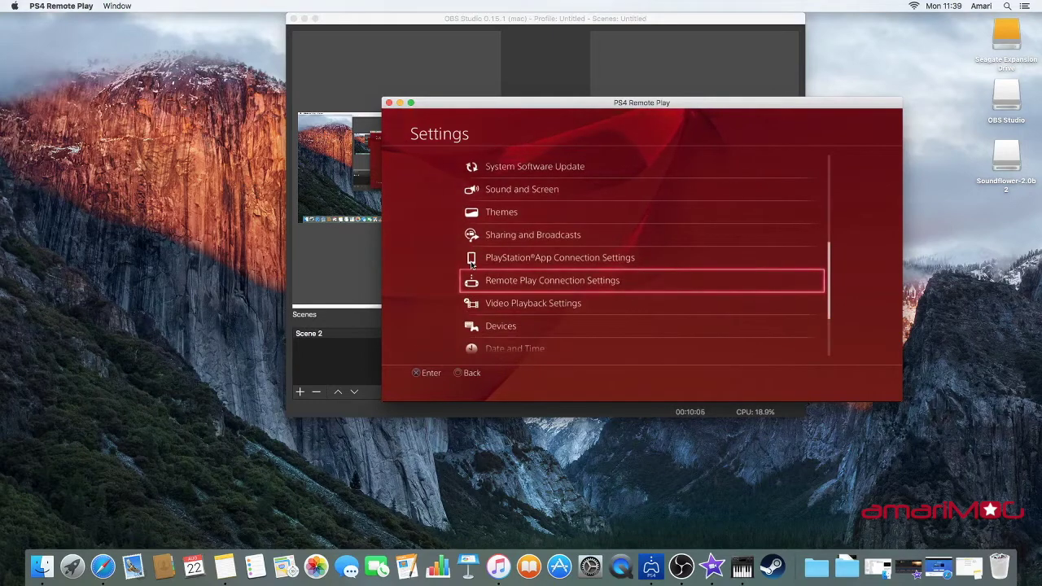
pyautogui.press('Return')
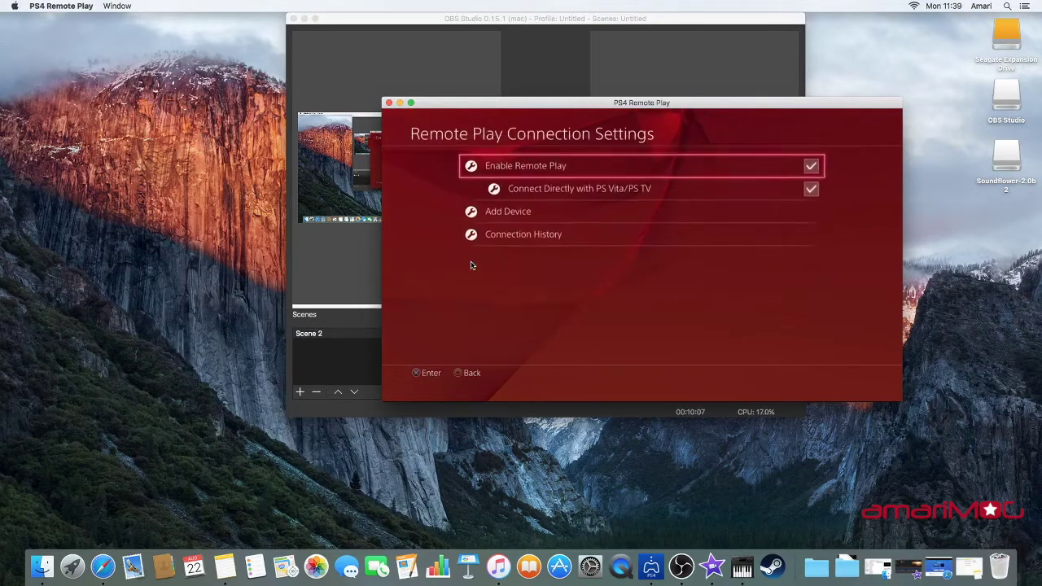
pyautogui.press('Escape')
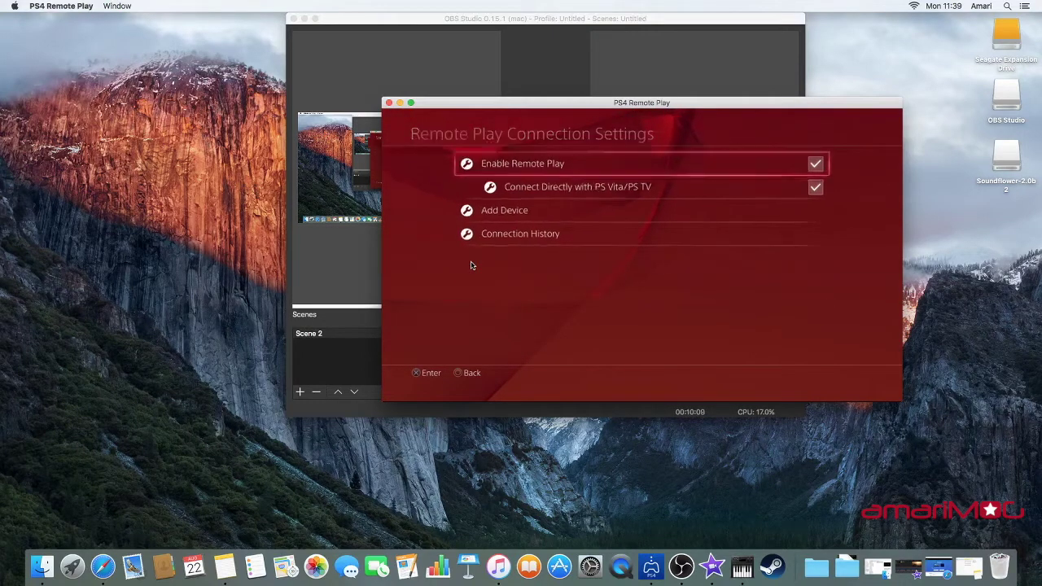
pyautogui.press('Escape')
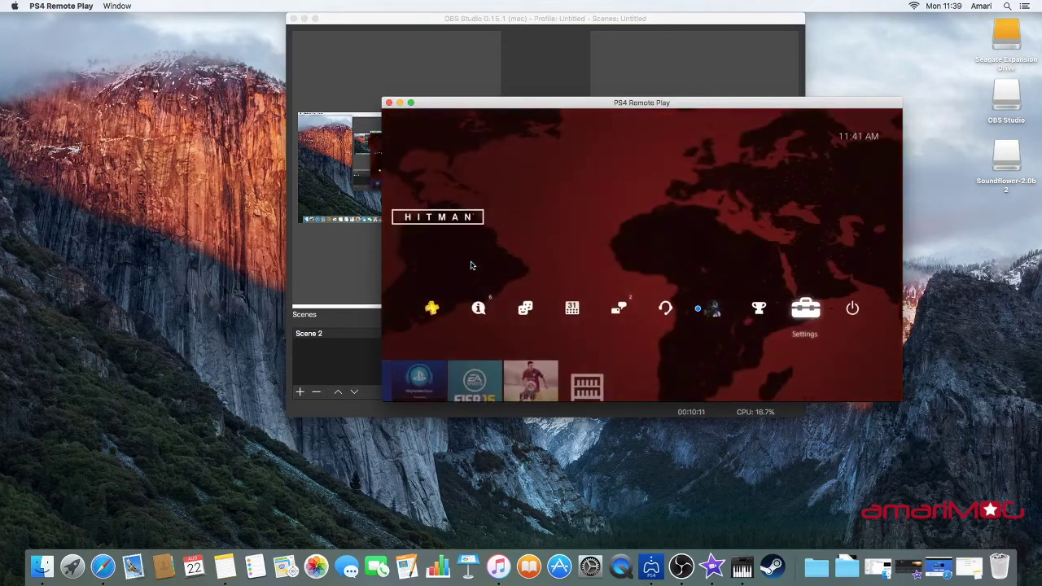
# Reopen the Remote Play Connection Settings and review the options for PS Vita/PS TV connection, adding a device and connection history
pyautogui.press('Return')
pyautogui.press('Down')
pyautogui.press('Down')
pyautogui.press('Down')
pyautogui.press('Down')
pyautogui.press('Down')
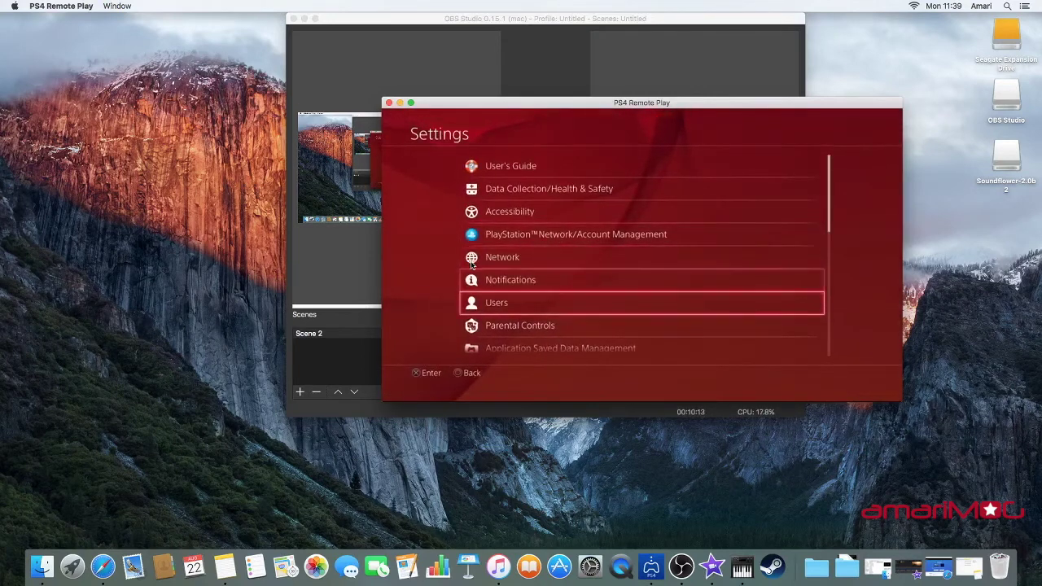
pyautogui.press('Down')
pyautogui.press('Down')
pyautogui.press('Down')
pyautogui.press('Down')
pyautogui.press('Down')
pyautogui.press('Down')
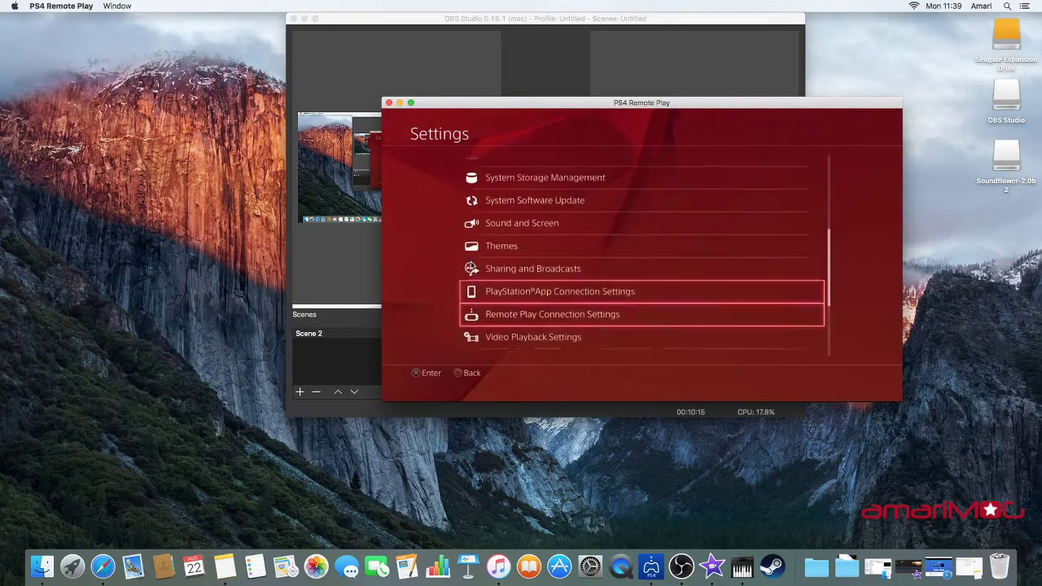
pyautogui.press('Return')
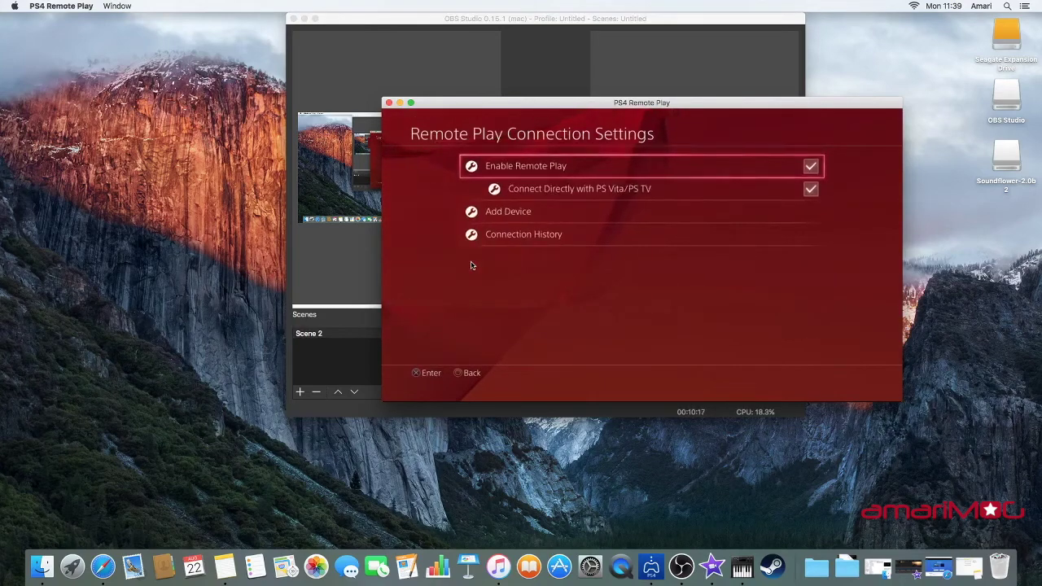
pyautogui.press('Down')
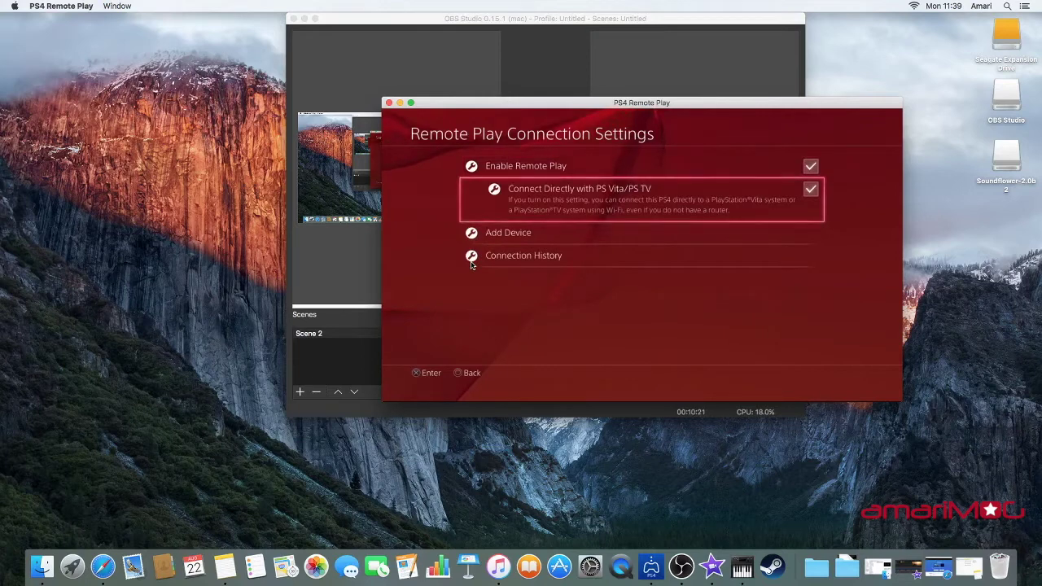
pyautogui.press('Down')
pyautogui.press('Down')
pyautogui.press('Up')
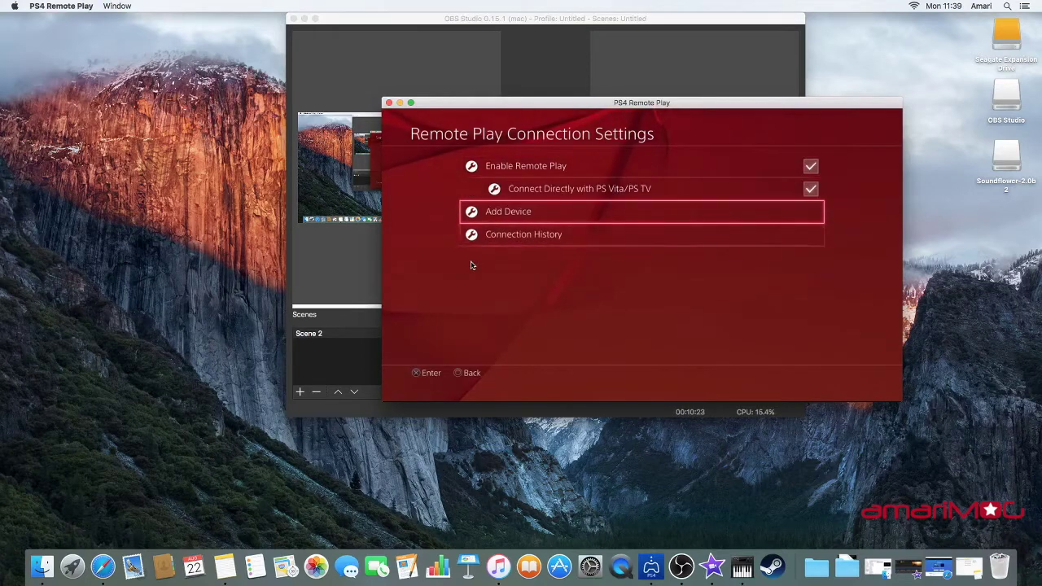
# Look at the PlayStation App Connection Settings and open the Video Playback Settings to examine their options
pyautogui.press('Escape')
pyautogui.press('Up')
pyautogui.press('Return')
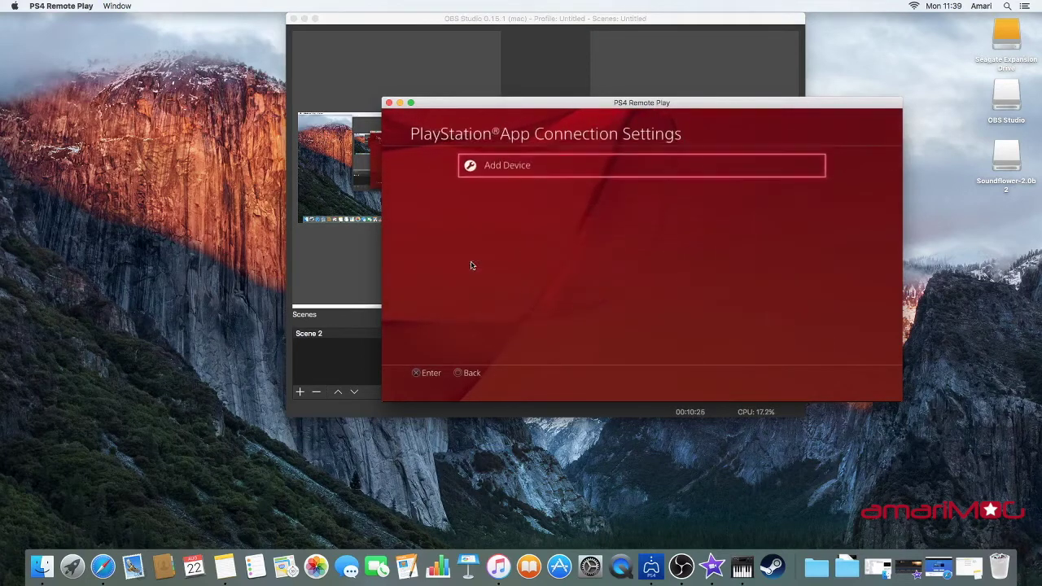
pyautogui.press('Escape')
pyautogui.press('Down')
pyautogui.press('Down')
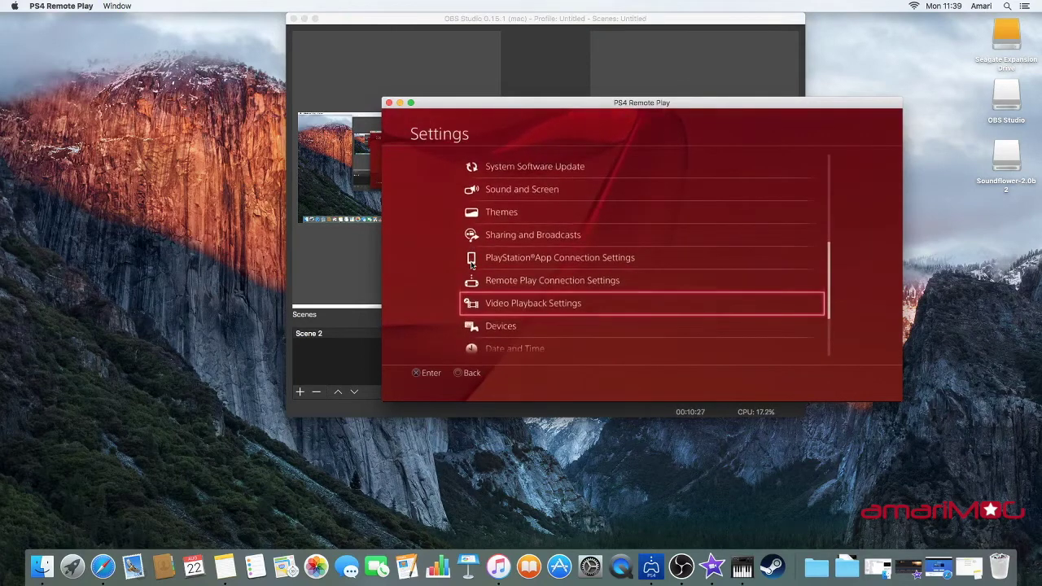
pyautogui.press('Return')
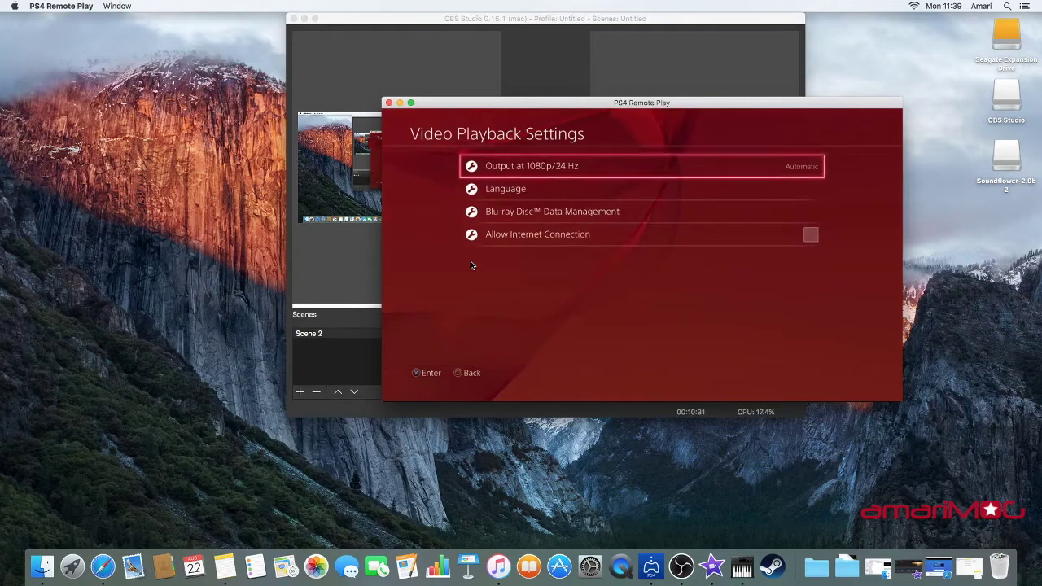
# Check the choices for Output at 1080p/24 Hz and return to the main Settings list
pyautogui.press('Return')
pyautogui.press('Escape')
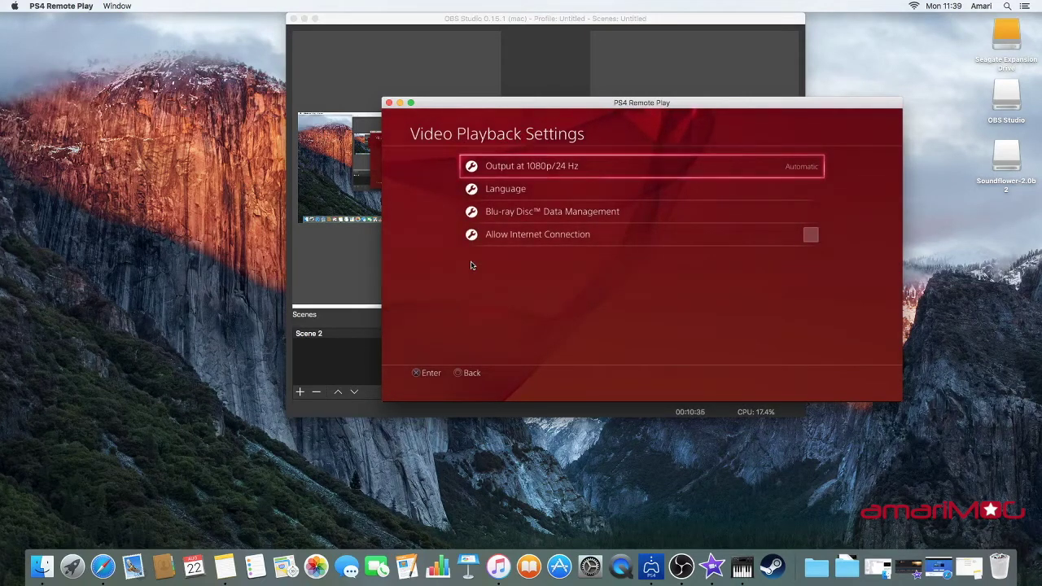
pyautogui.press('Escape')
# Go up through the Settings list and open PlayStation Network/Account Management to view its options
pyautogui.press('Down')
pyautogui.press('Down')
pyautogui.press('Down')
pyautogui.press('Up')
pyautogui.press('Up')
pyautogui.press('Up')
pyautogui.press('Up')
pyautogui.press('Up')
pyautogui.press('Up')
pyautogui.press('Up')
pyautogui.press('Up')
pyautogui.press('Up')
pyautogui.press('Up')
pyautogui.press('Up')
pyautogui.press('Up')
pyautogui.press('Up')
pyautogui.press('Up')
pyautogui.press('Up')
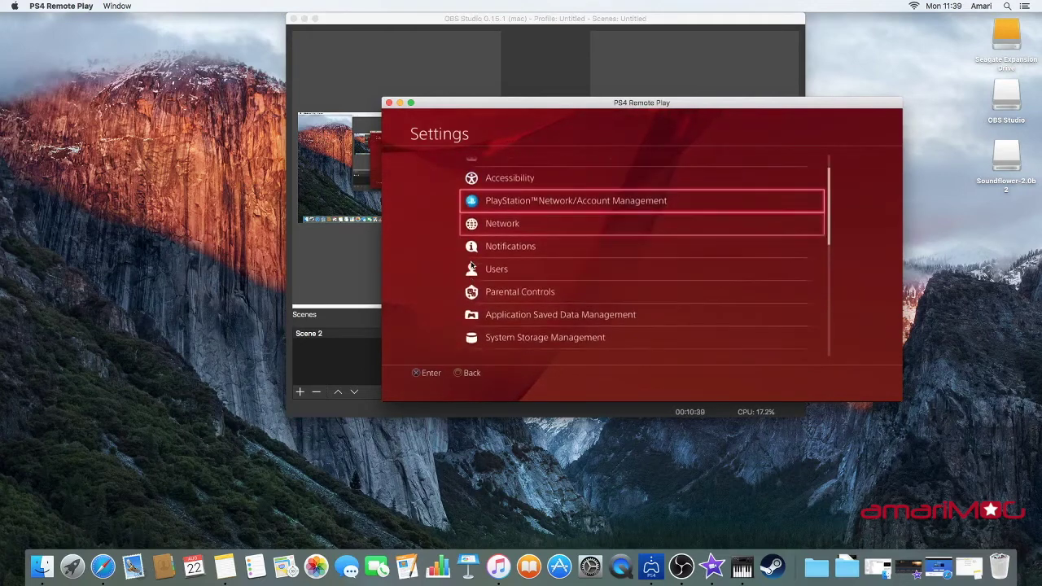
pyautogui.press('Return')
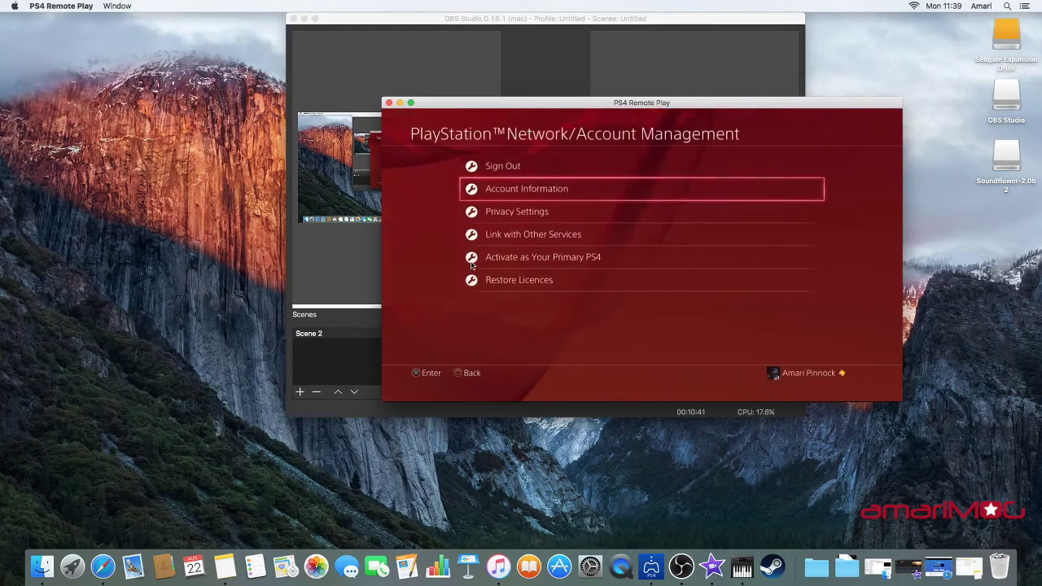
# Leave the account management page and exit Settings to the PS4 function area
pyautogui.press('Escape')
pyautogui.press('Up')
pyautogui.press('Up')
pyautogui.press('Up')
pyautogui.press('Escape')
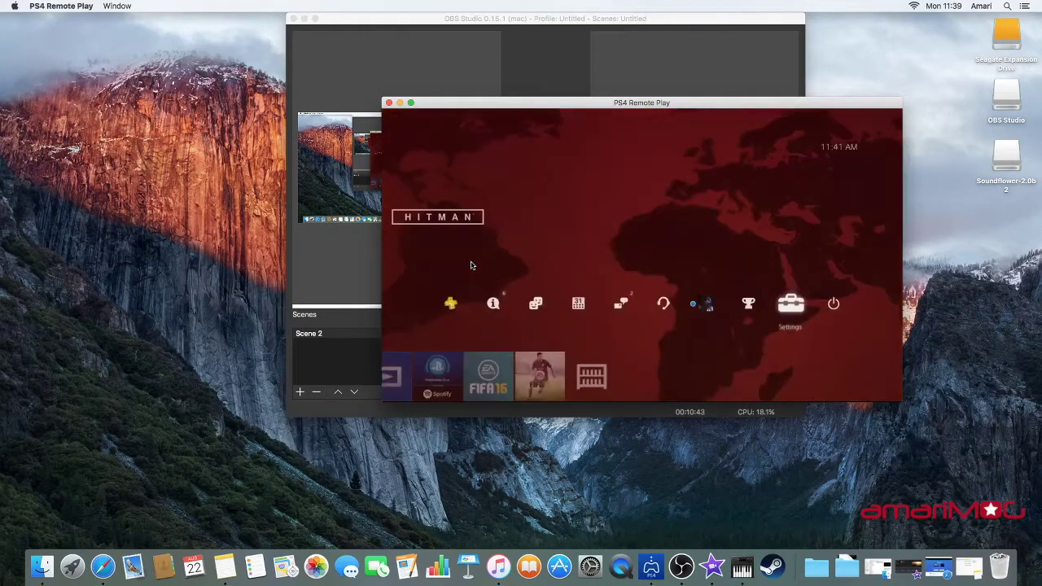
# Return to the content area and browse back through the games past Grand Theft Auto V to HITMAN
pyautogui.press('Left')
pyautogui.press('Left')
pyautogui.press('Left')
pyautogui.press('Down')
pyautogui.press('Left')
pyautogui.press('Left')
pyautogui.press('Left')
pyautogui.press('Left')
pyautogui.press('Left')
pyautogui.press('Left')
pyautogui.press('Left')
pyautogui.press('Left')
pyautogui.press('Left')
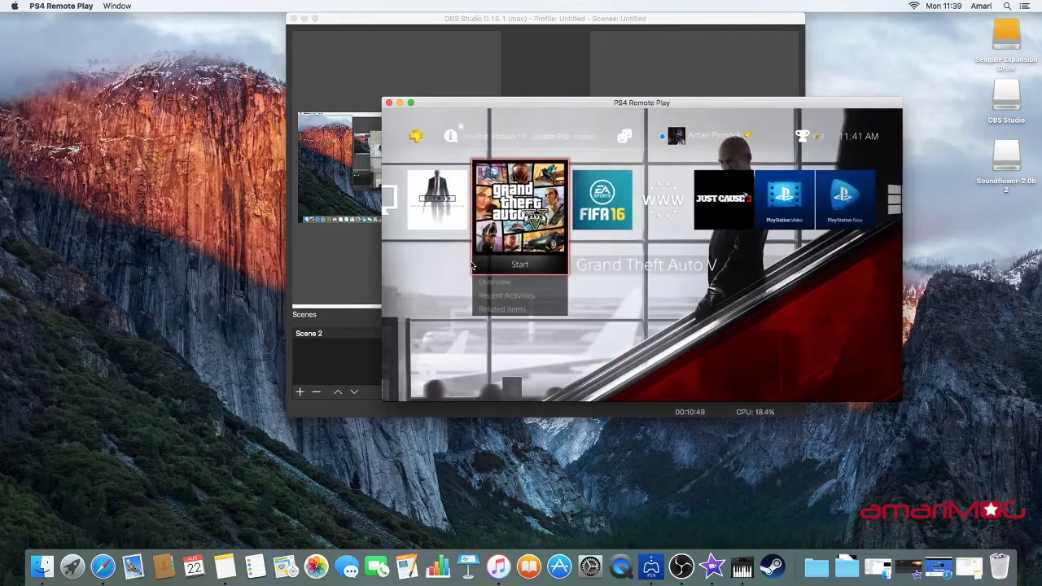
pyautogui.press('Left')
pyautogui.press('Left')
pyautogui.press('Right')
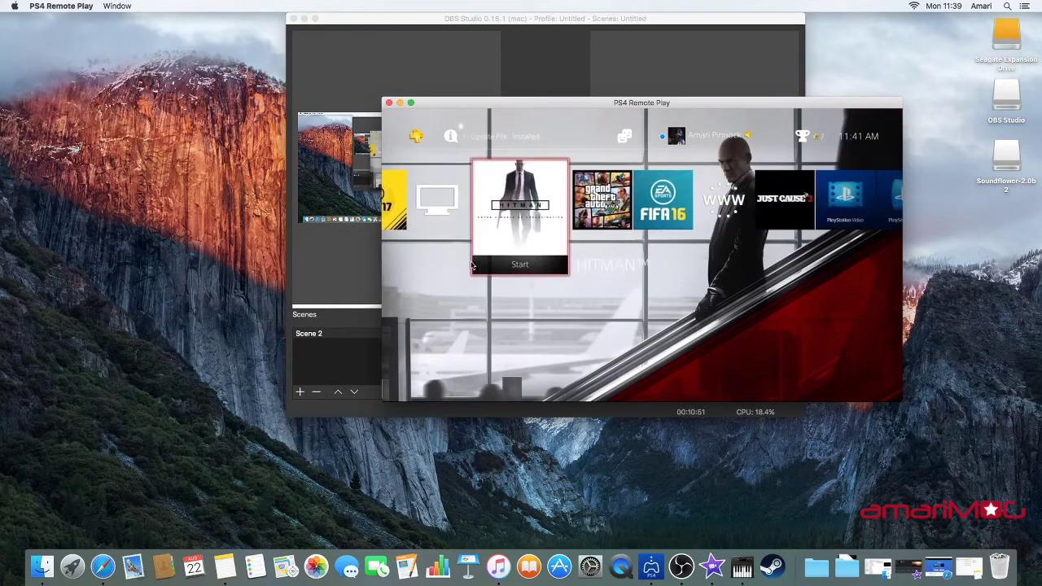
# Move along the content area and highlight Uncharted 4: A Thief's End
pyautogui.press('Left')
pyautogui.press('Left')
pyautogui.press('Left')
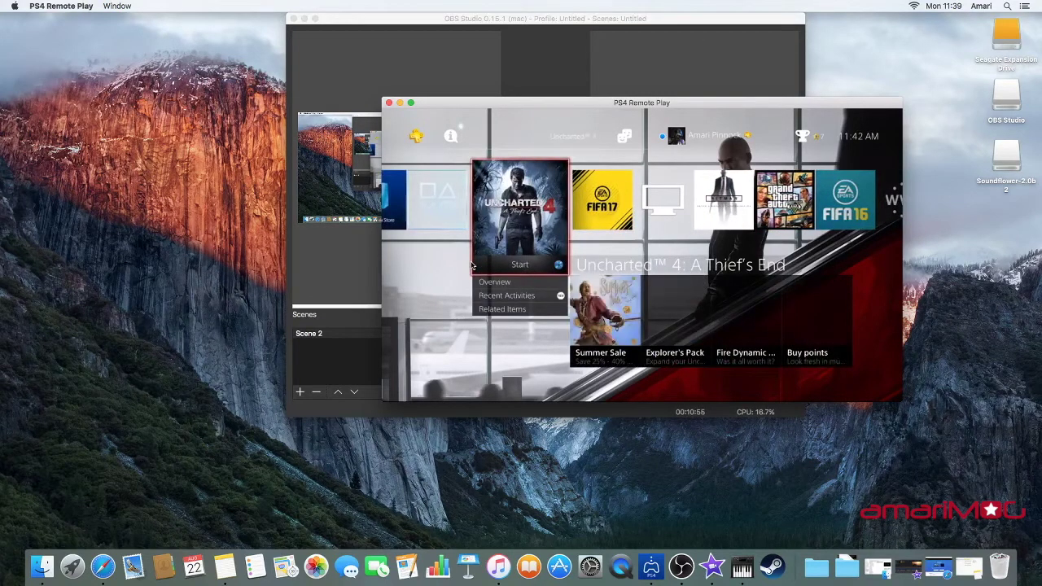
pyautogui.press('Right')
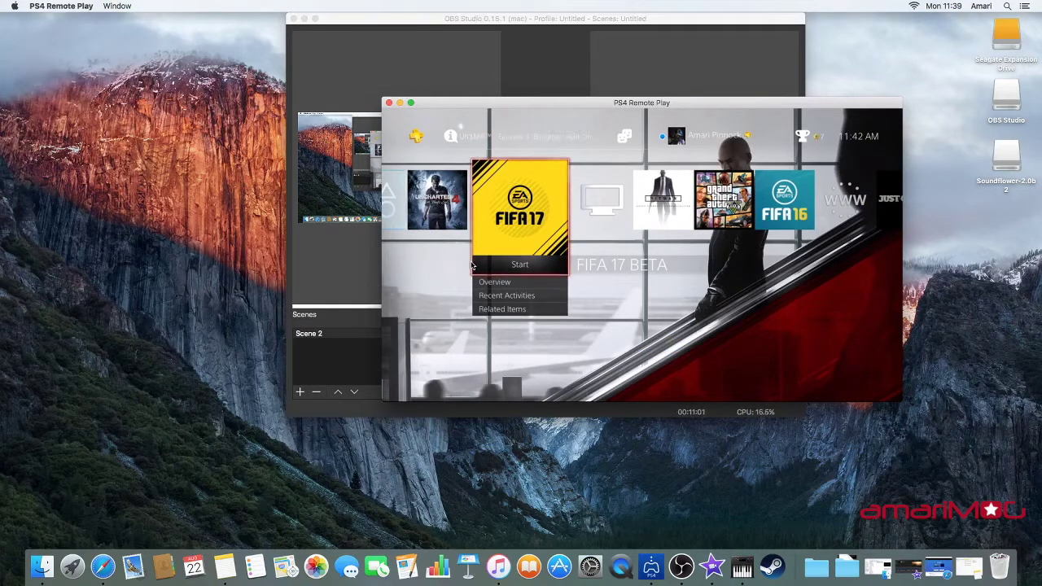
pyautogui.press('Left')
pyautogui.press('Left')
pyautogui.press('Right')
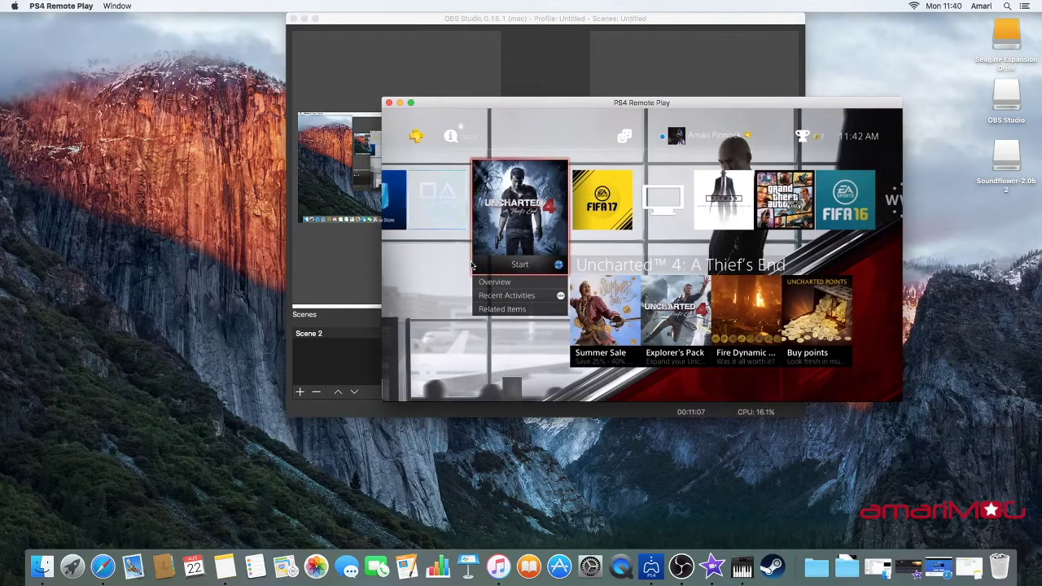
# Arrange the PS4 Remote Play and OBS Studio windows side by side so both can be seen
pyautogui.moveTo(625, 153)
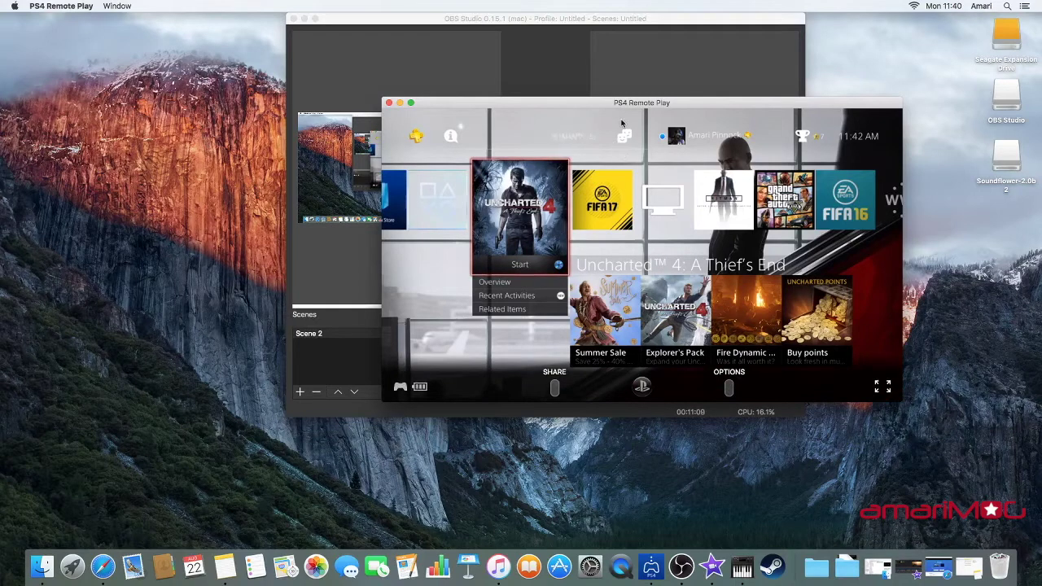
pyautogui.moveTo(628, 105); pyautogui.dragTo(755, 106)
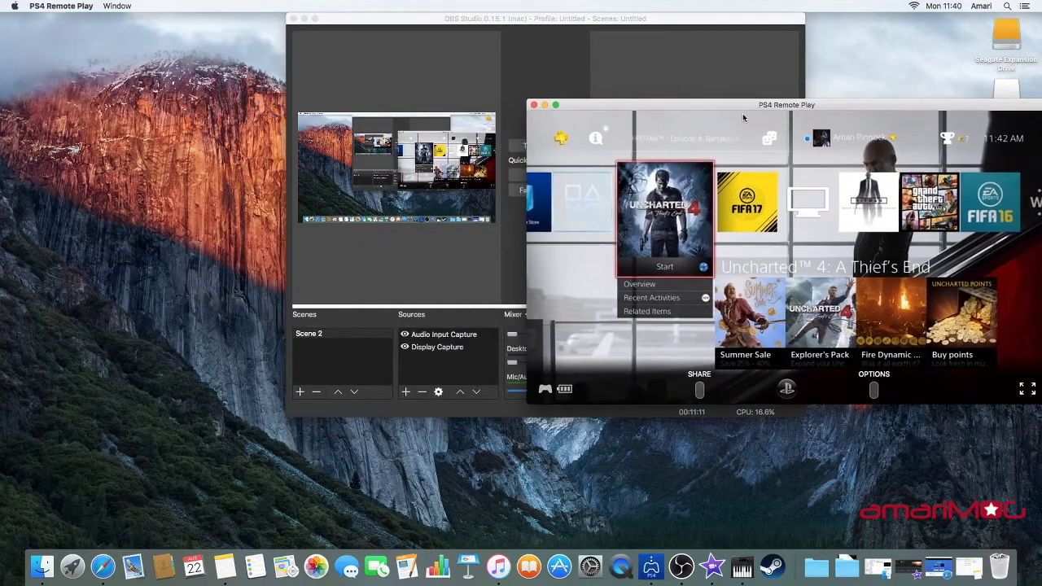
pyautogui.click(400, 262)
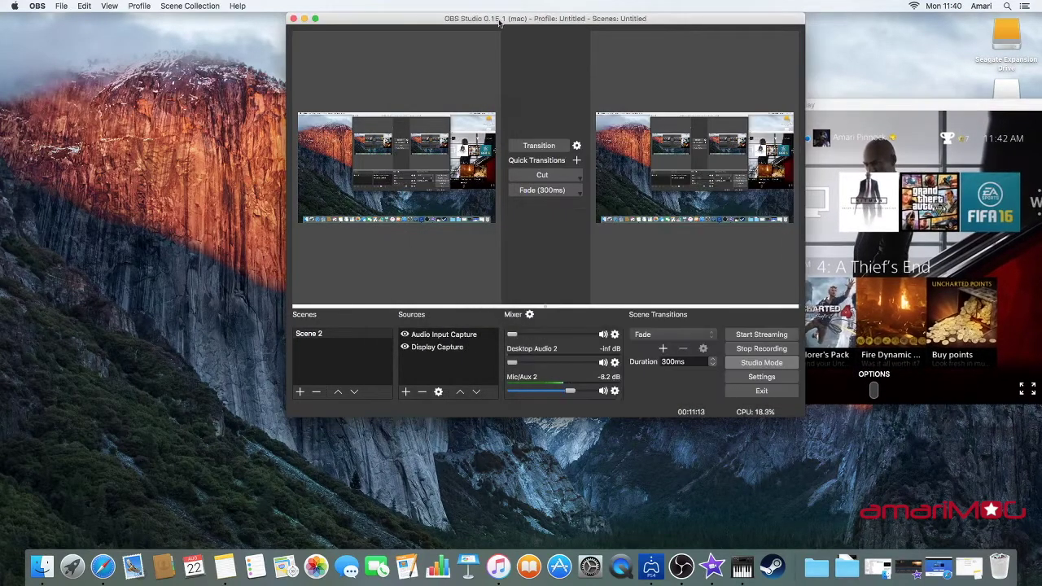
pyautogui.moveTo(506, 18); pyautogui.dragTo(241, 18)
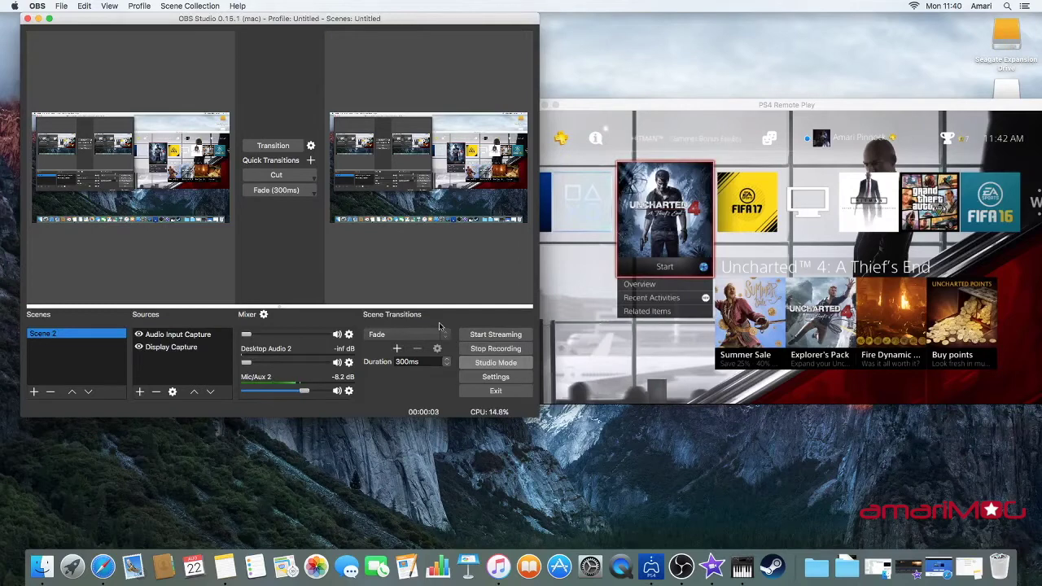
# Create a scene named wadfff and add a new Window Capture source to it under the default name
pyautogui.click(73, 370)
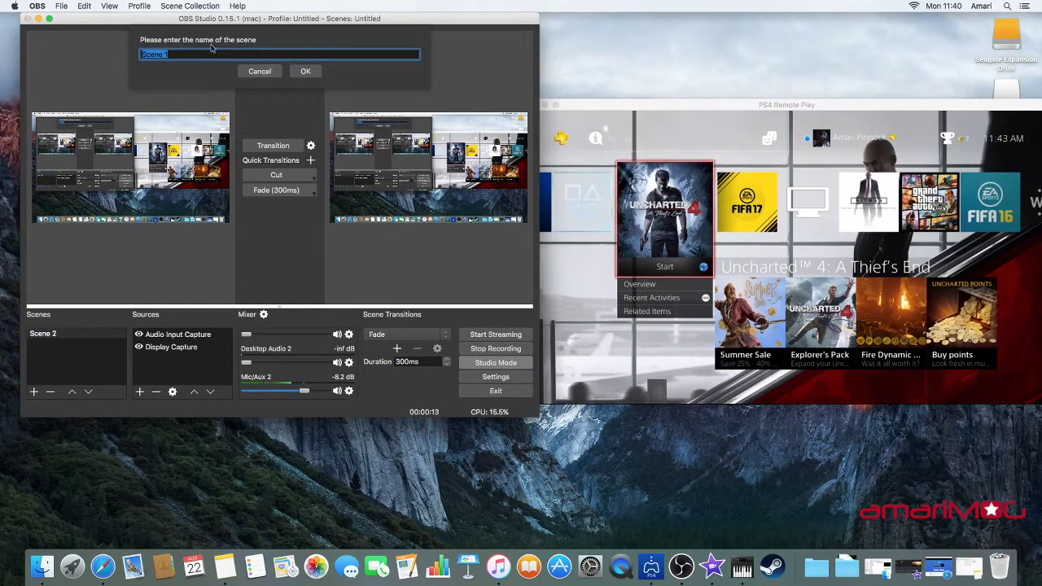
pyautogui.click(302, 75)
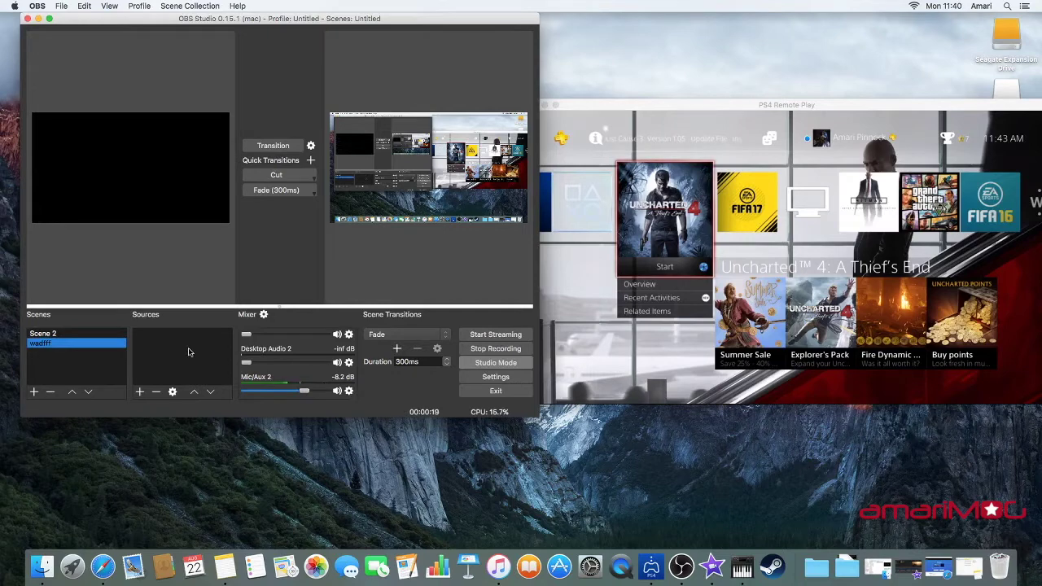
pyautogui.rightClick(153, 343)
pyautogui.moveTo(169, 349)
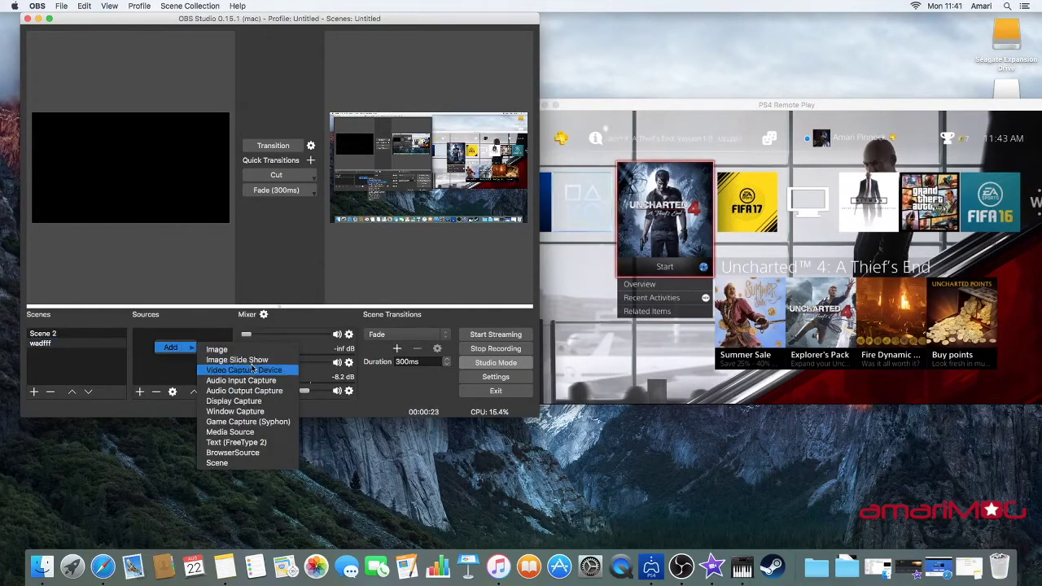
pyautogui.click(237, 412)
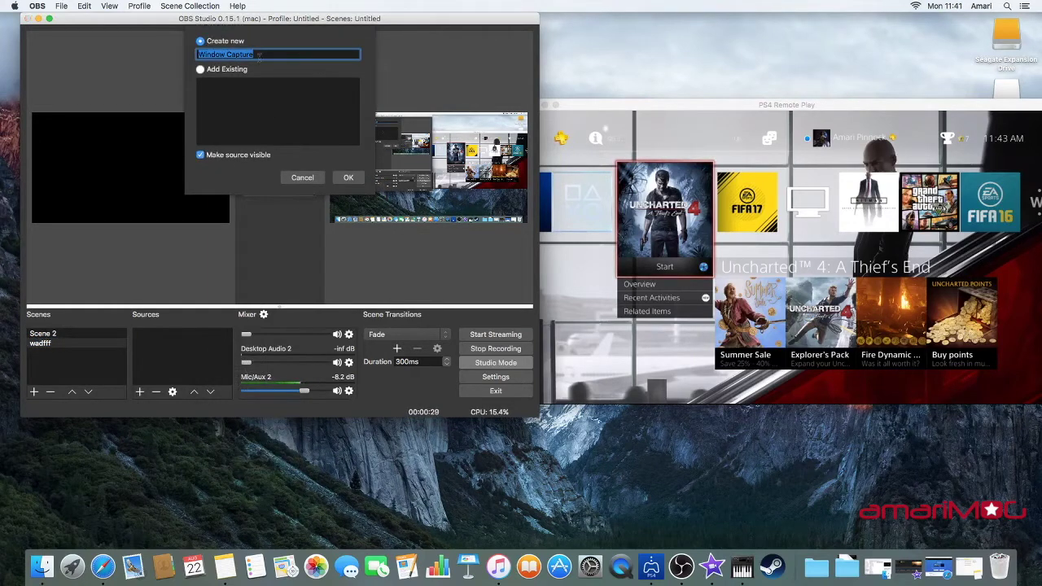
pyautogui.click(348, 176)
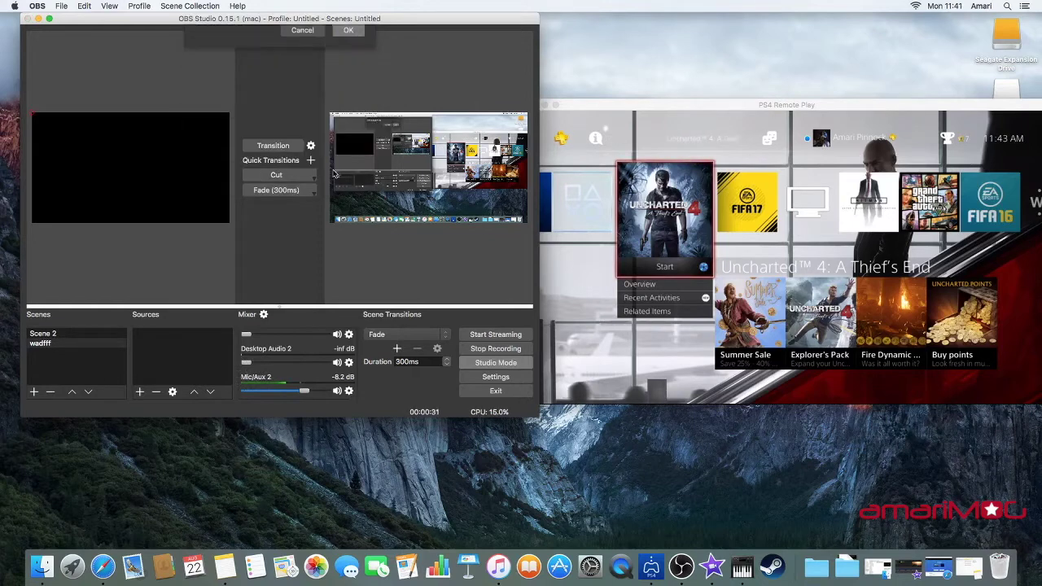
# Choose [PS4 Remote Play] PS4 Remote Play as the captured window and close the source's properties without saving
pyautogui.click(186, 277)
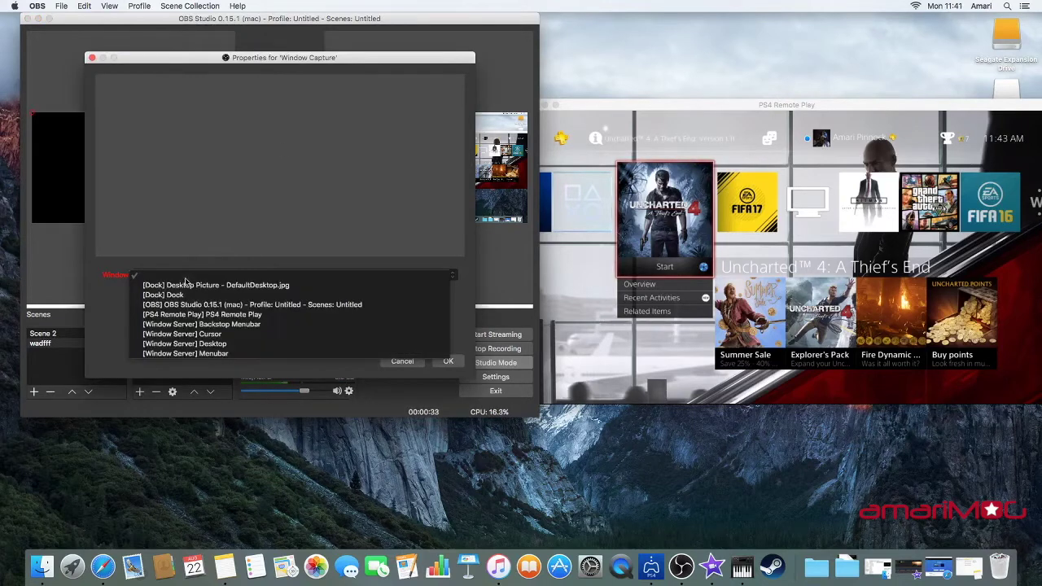
pyautogui.click(168, 318)
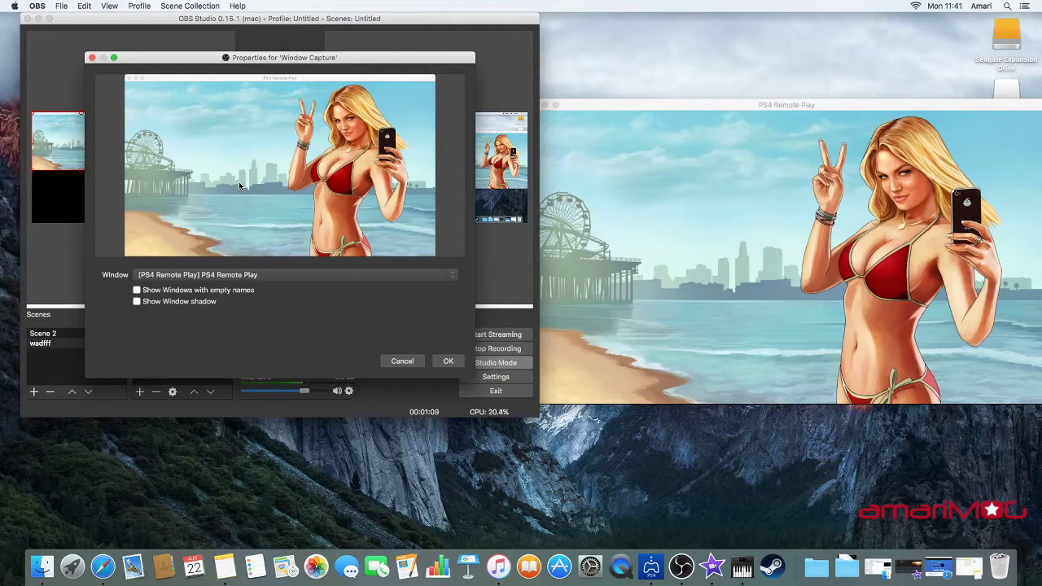
pyautogui.click(92, 57)
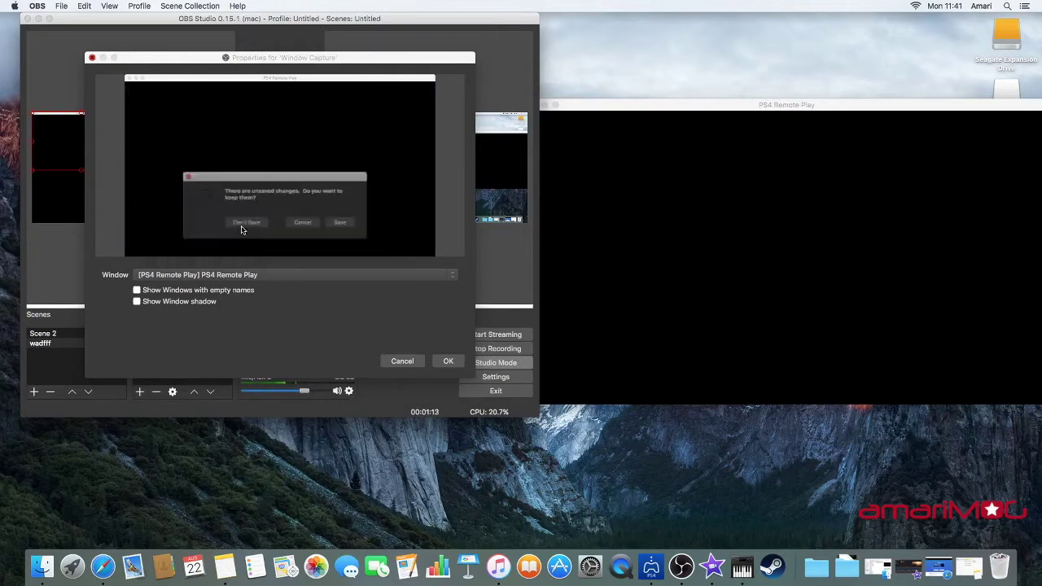
pyautogui.click(247, 229)
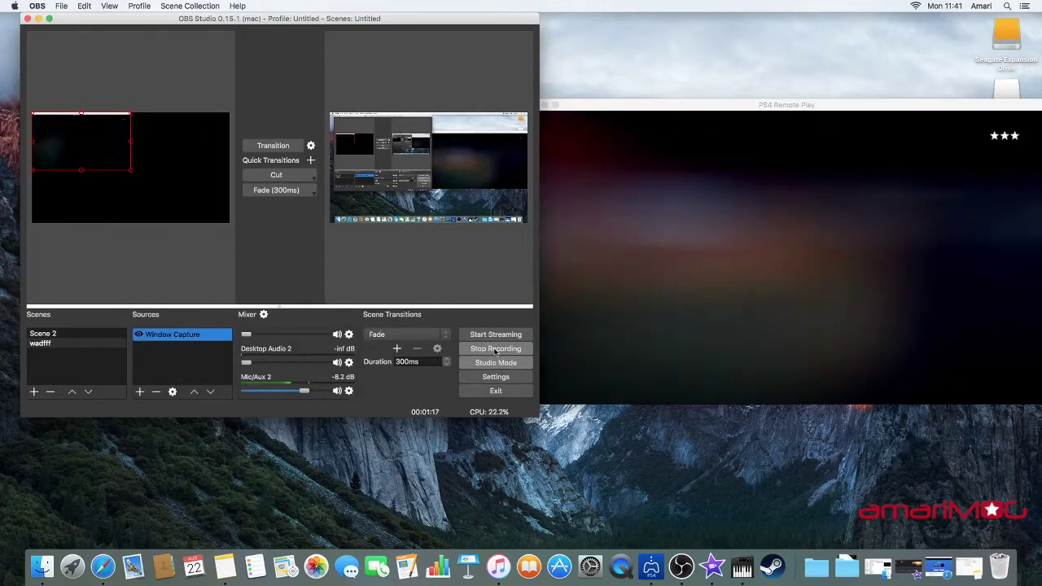
# Switch back to Scene 2 and open the Output page of the OBS settings
pyautogui.click(74, 332)
pyautogui.click(61, 6)
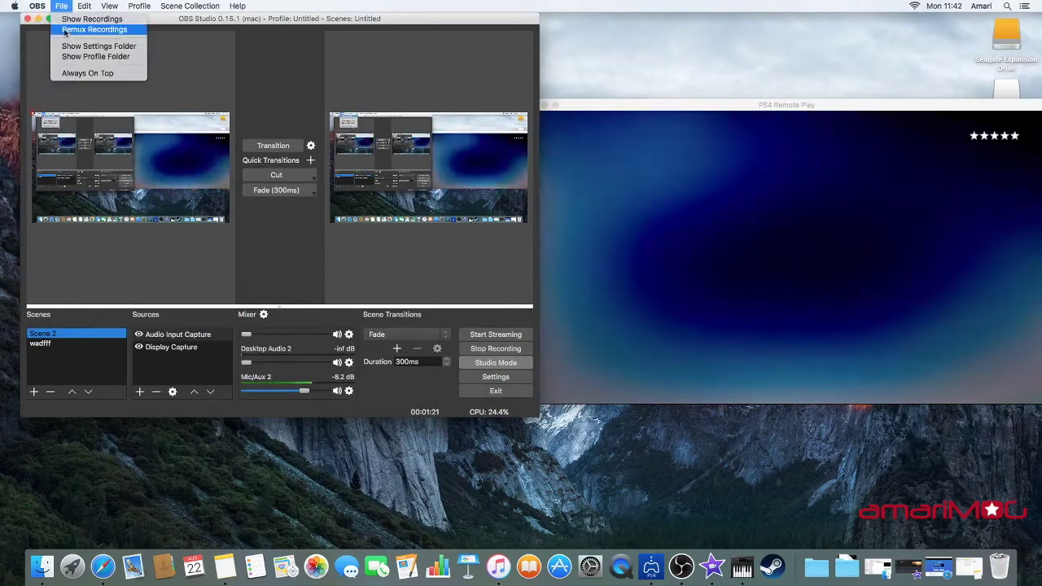
pyautogui.click(131, 112)
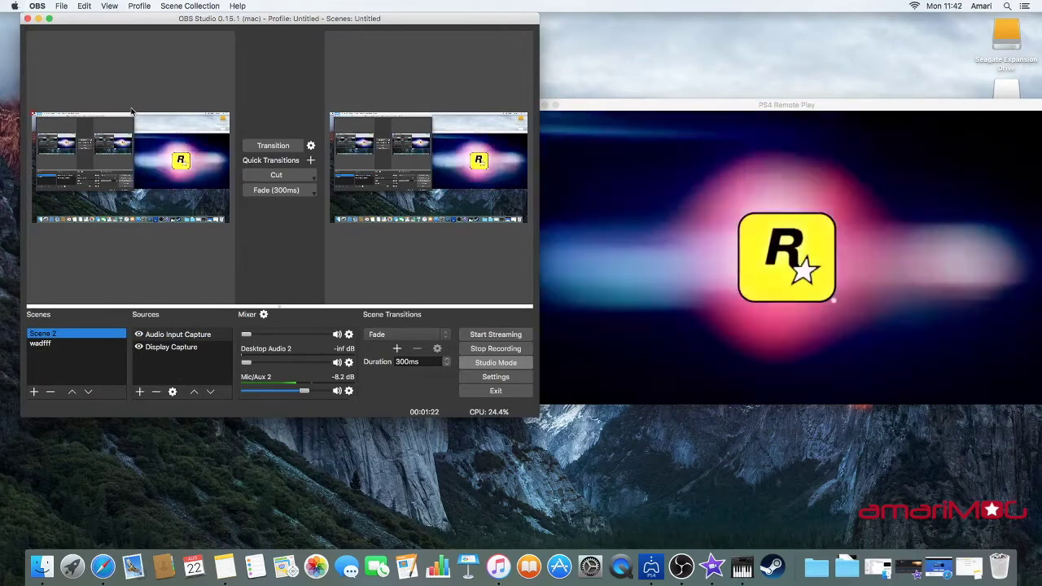
pyautogui.click(83, 109)
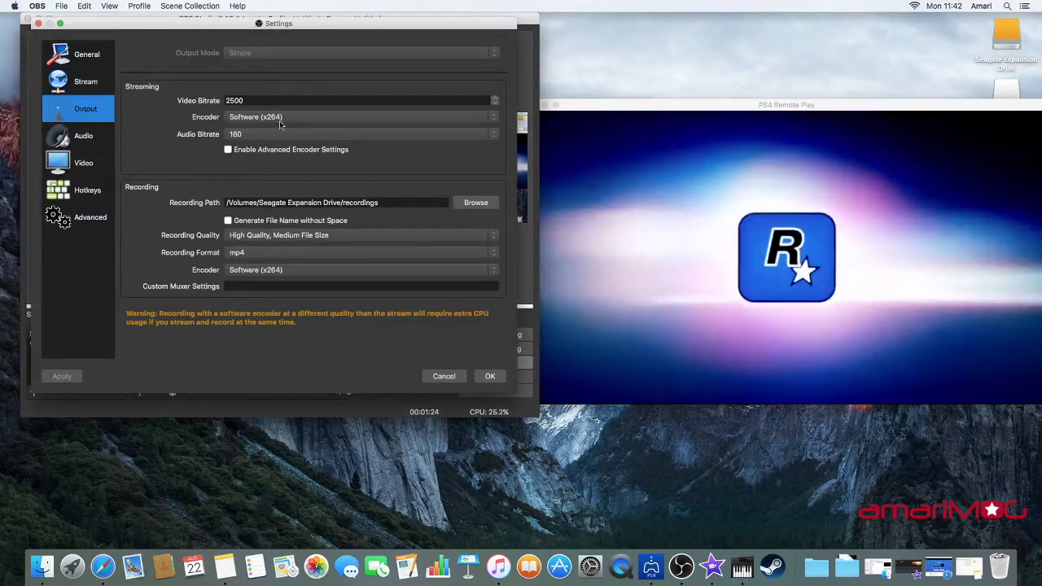